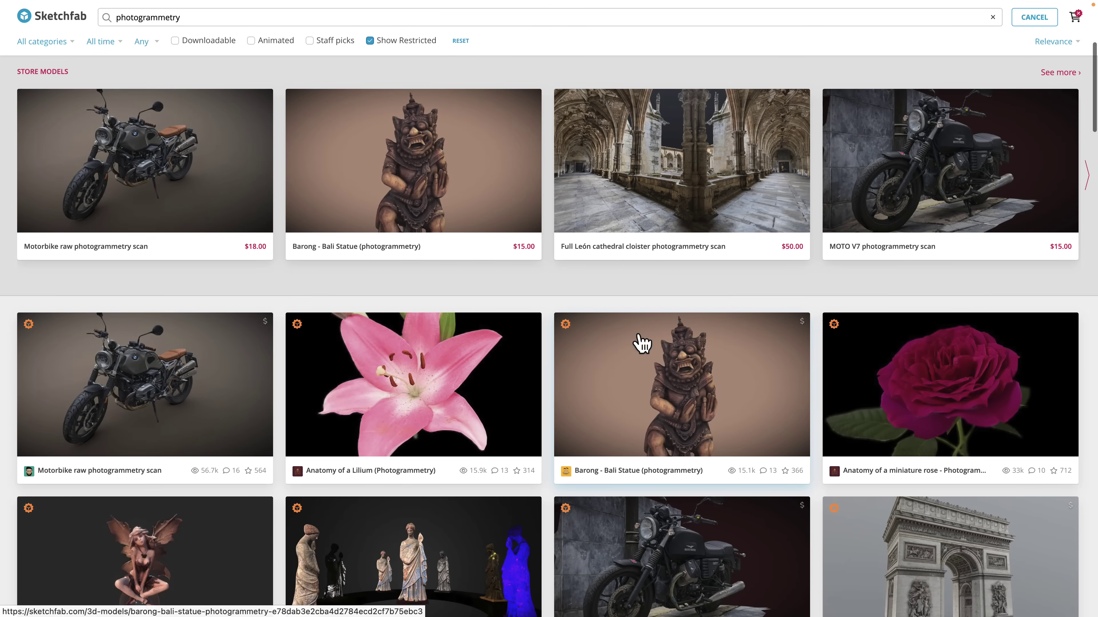
{"action": "scroll", "coordinate": [642, 344], "scroll_direction": "down", "scroll_amount": 5}
Open the Arc de Triomphe photogrammetry model, orbit the arch to a frontal view, and browse its page.
{"action": "left_click", "coordinate": [1017, 351]}
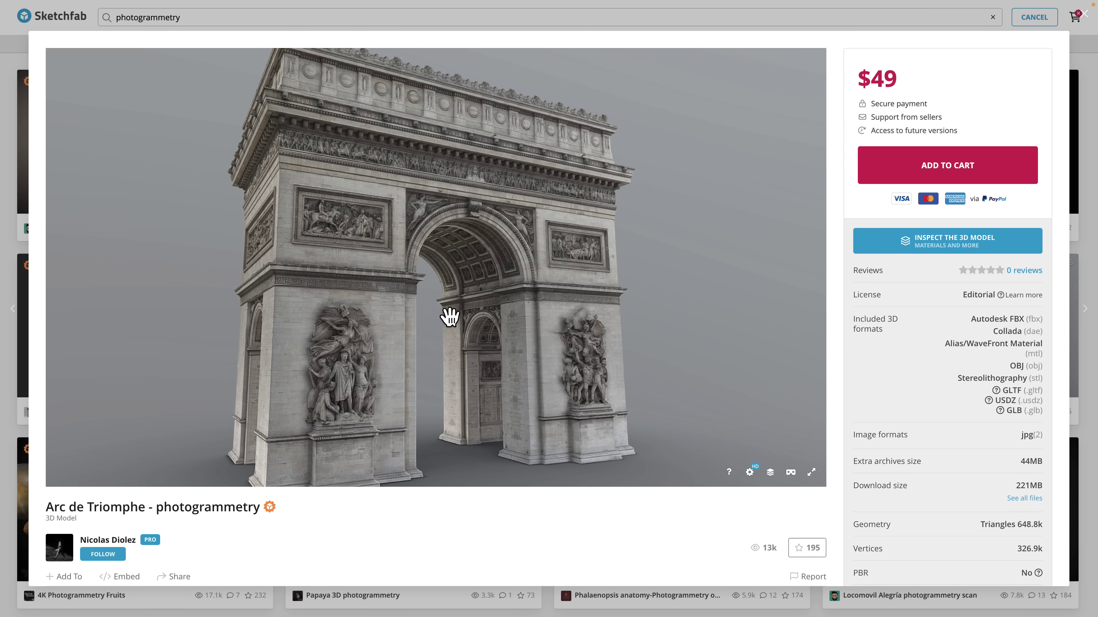
{"action": "left_click_drag", "start_coordinate": [449, 317], "coordinate": [399, 330]}
{"action": "scroll", "coordinate": [432, 538], "scroll_direction": "down", "scroll_amount": 1}
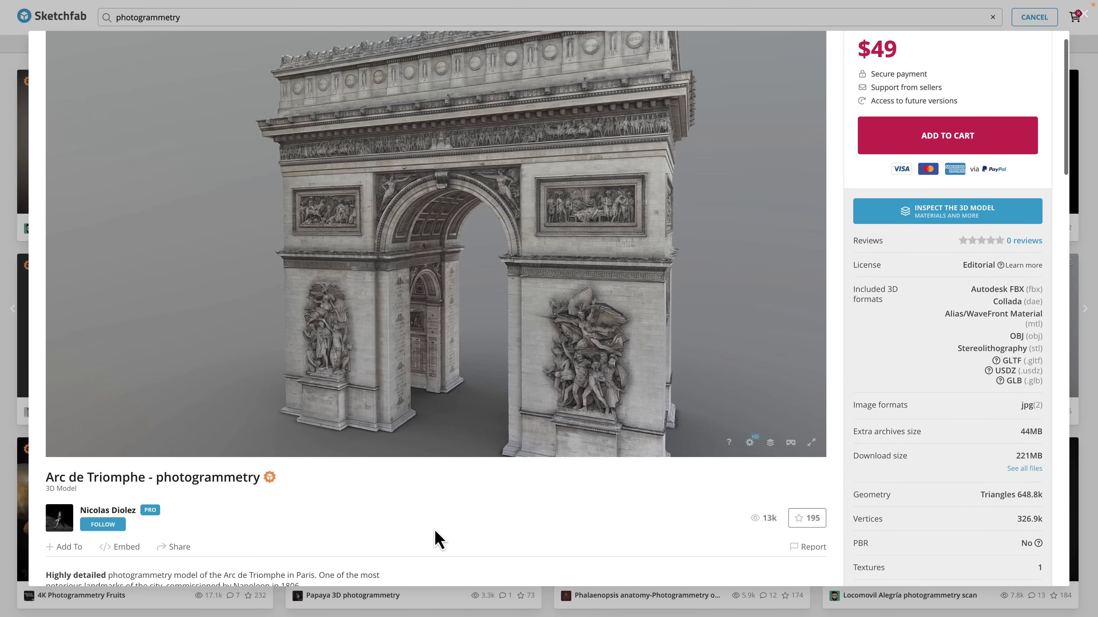
{"action": "scroll", "coordinate": [436, 539], "scroll_direction": "down", "scroll_amount": 5}
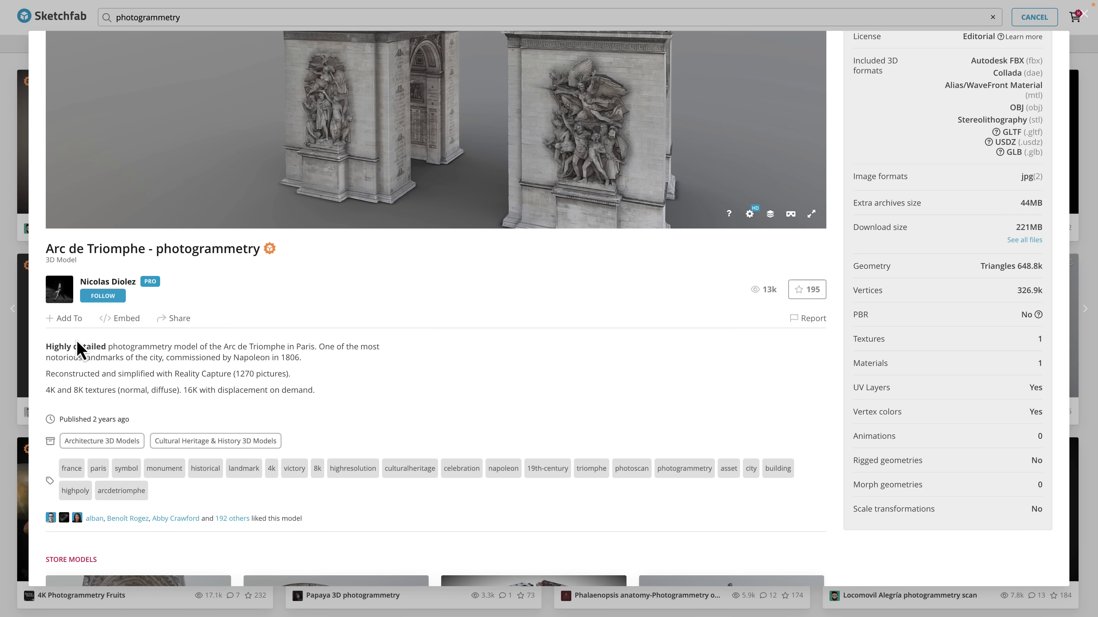
{"action": "scroll", "coordinate": [120, 348], "scroll_direction": "down", "scroll_amount": 1}
{"action": "scroll", "coordinate": [120, 337], "scroll_direction": "up", "scroll_amount": 1}
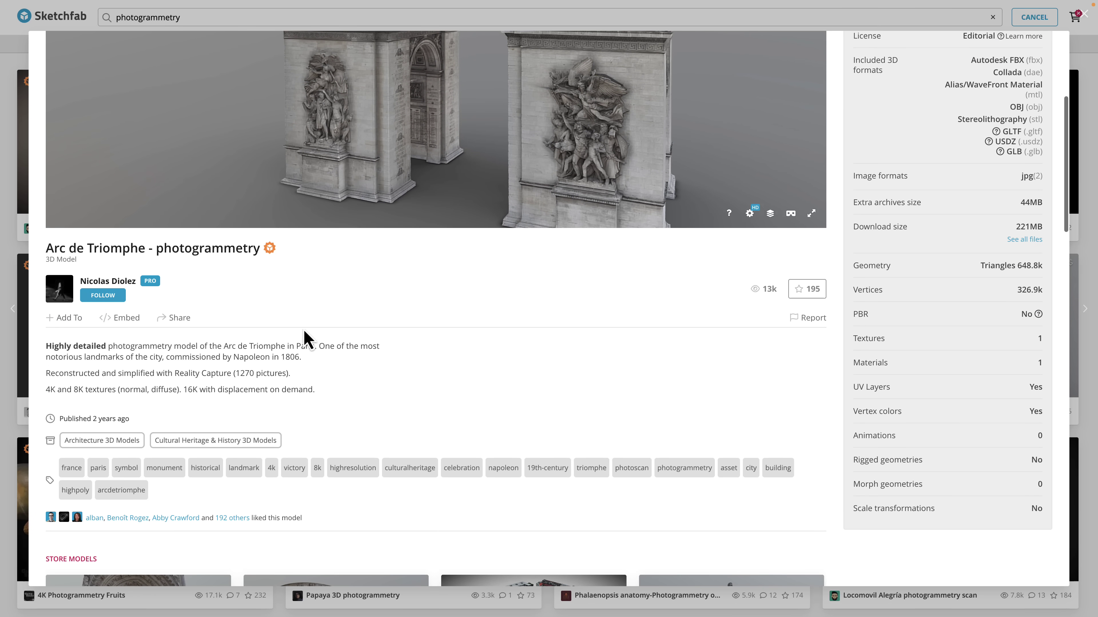
{"action": "scroll", "coordinate": [309, 337], "scroll_direction": "up", "scroll_amount": 4}
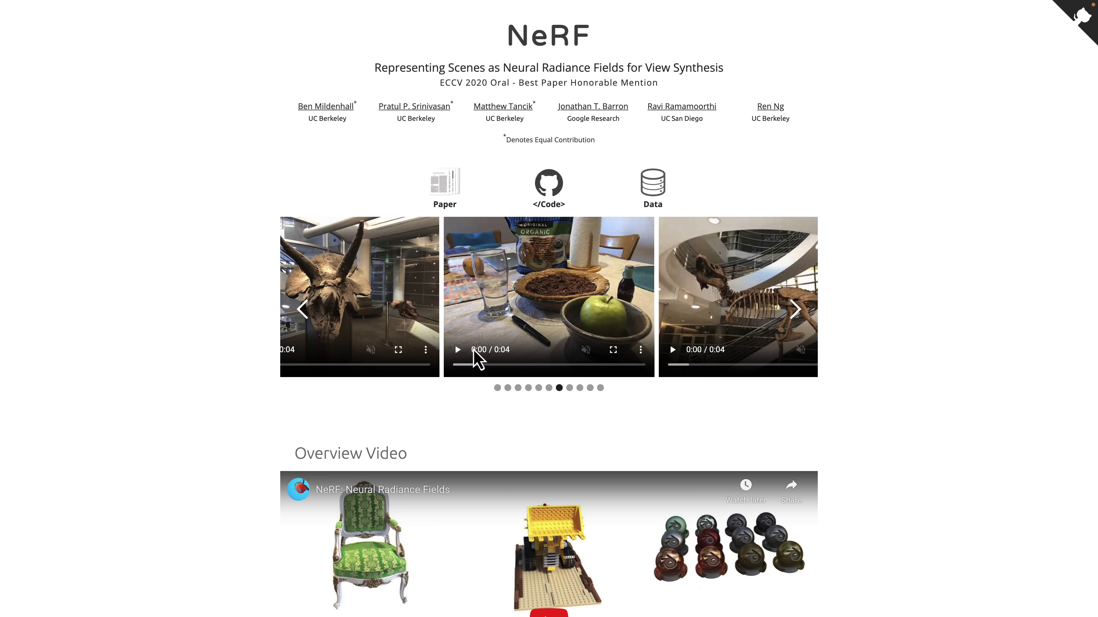
Play the middle carousel video of the table with the apple bowl.
{"action": "left_click", "coordinate": [457, 350]}
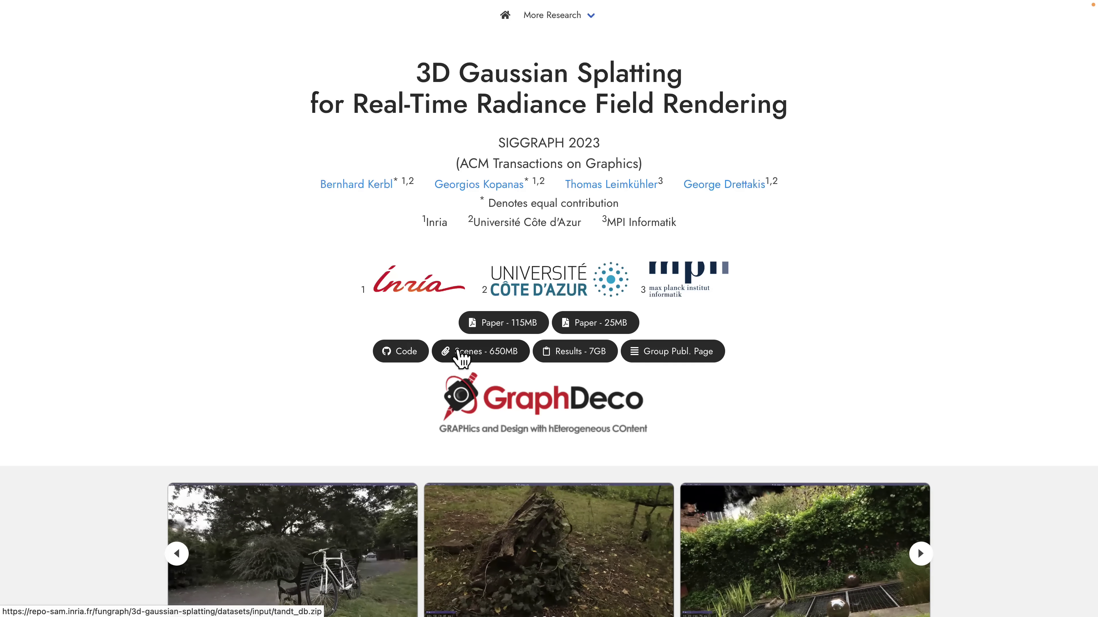
Scroll the Gaussian Splatting page through Abstract, Video, and Evaluation and comparisons down to BibTeX.
{"action": "scroll", "coordinate": [841, 422], "scroll_direction": "down", "scroll_amount": 10}
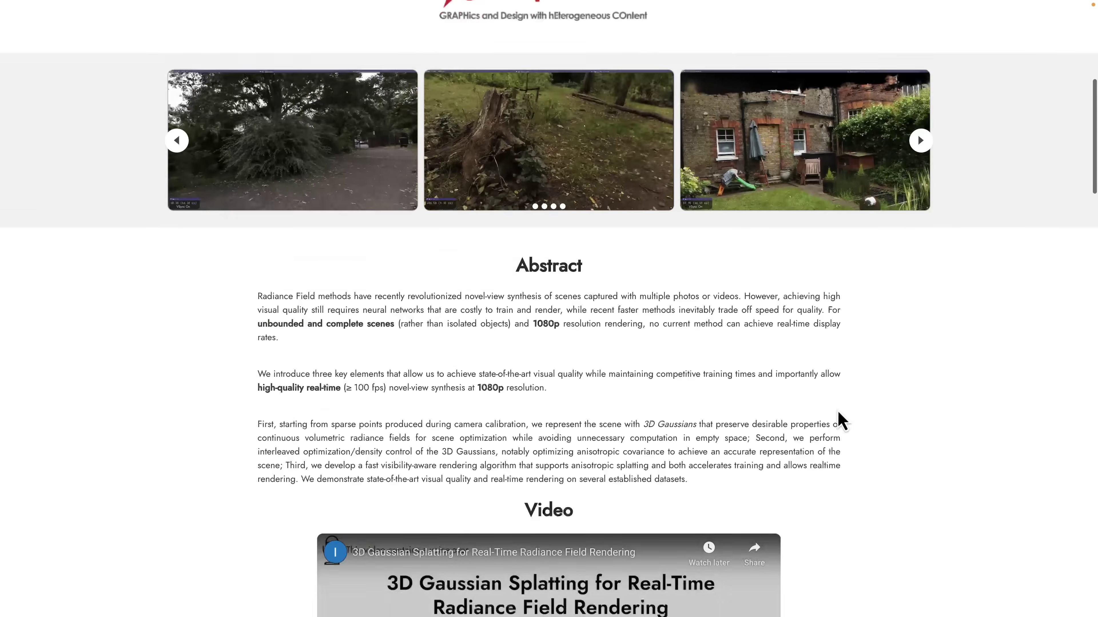
{"action": "scroll", "coordinate": [840, 422], "scroll_direction": "down", "scroll_amount": 12}
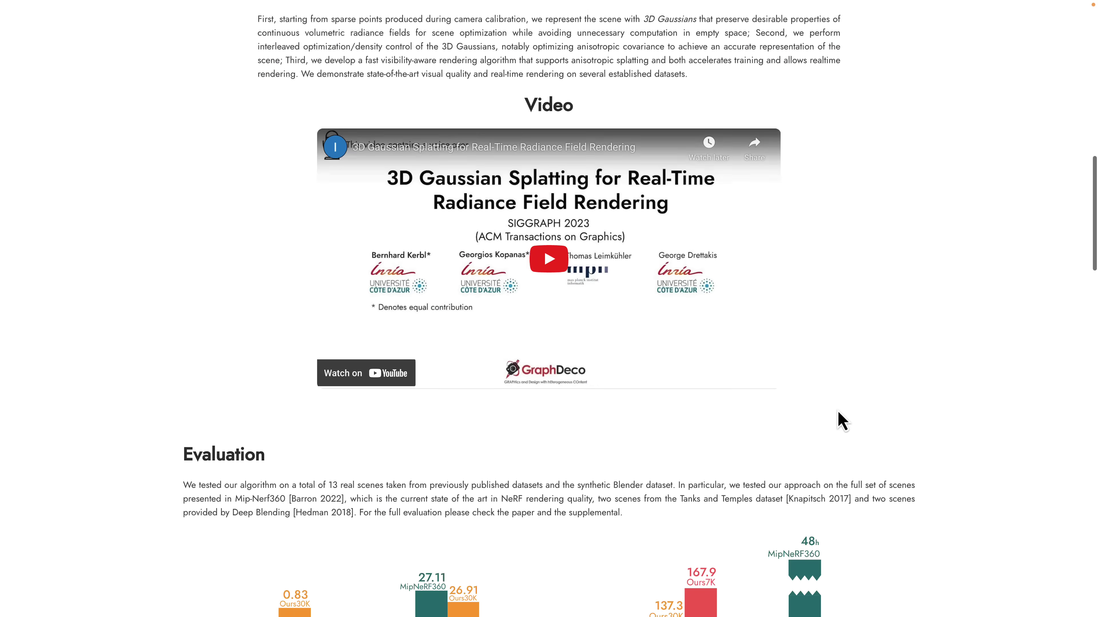
{"action": "scroll", "coordinate": [841, 422], "scroll_direction": "down", "scroll_amount": 10}
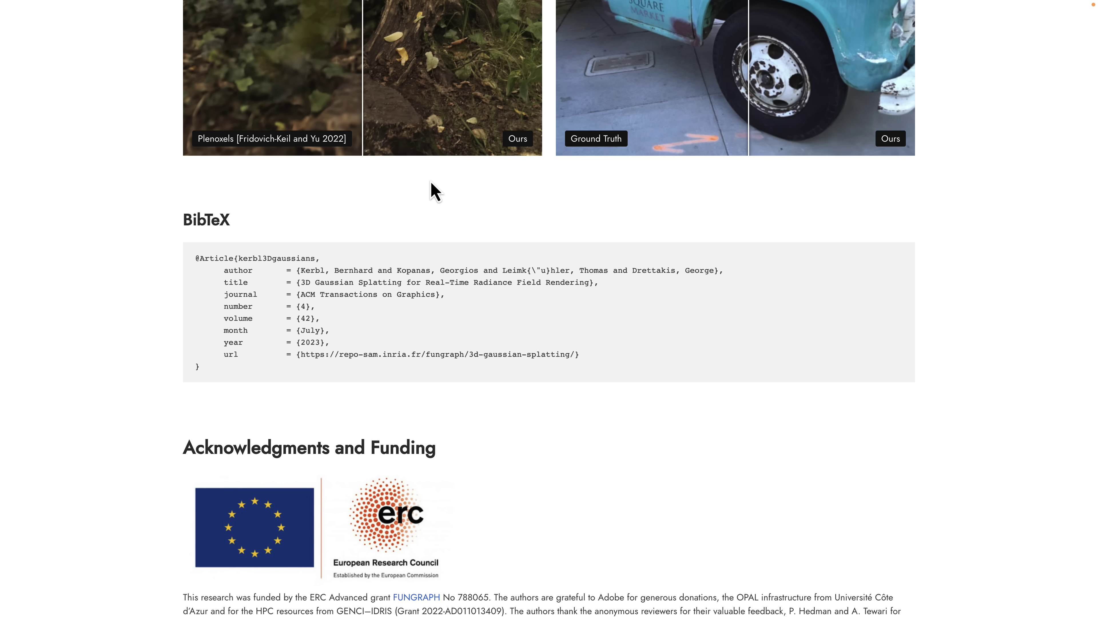
{"action": "scroll", "coordinate": [545, 300], "scroll_direction": "down", "scroll_amount": 8}
{"action": "scroll", "coordinate": [545, 300], "scroll_direction": "up", "scroll_amount": 20}
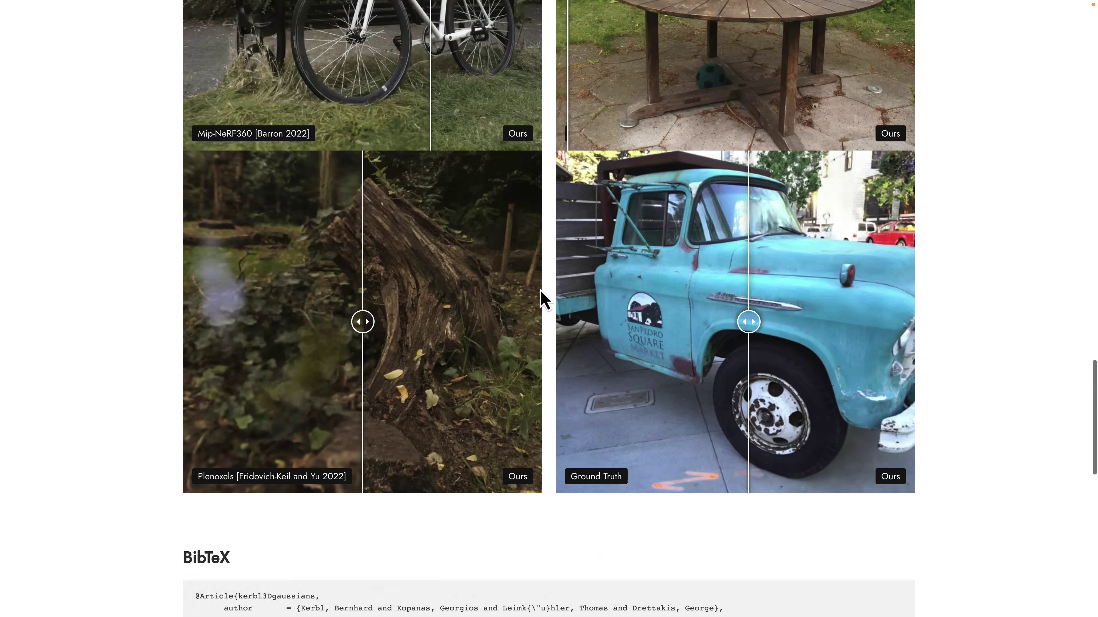
{"action": "scroll", "coordinate": [546, 300], "scroll_direction": "up", "scroll_amount": 1}
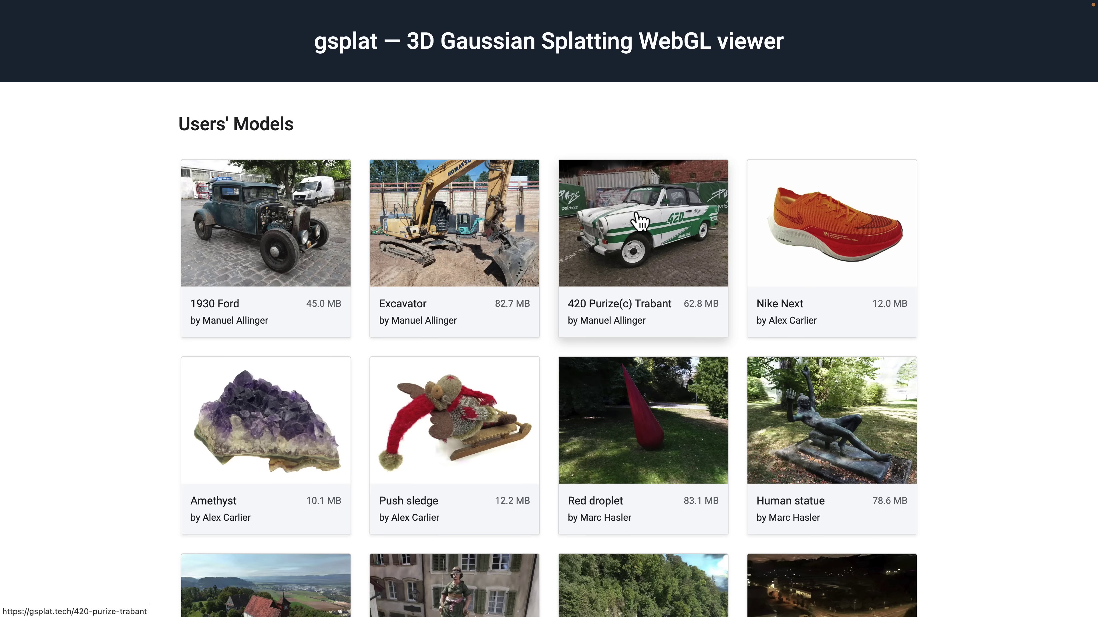
{"action": "scroll", "coordinate": [640, 221], "scroll_direction": "down", "scroll_amount": 6}
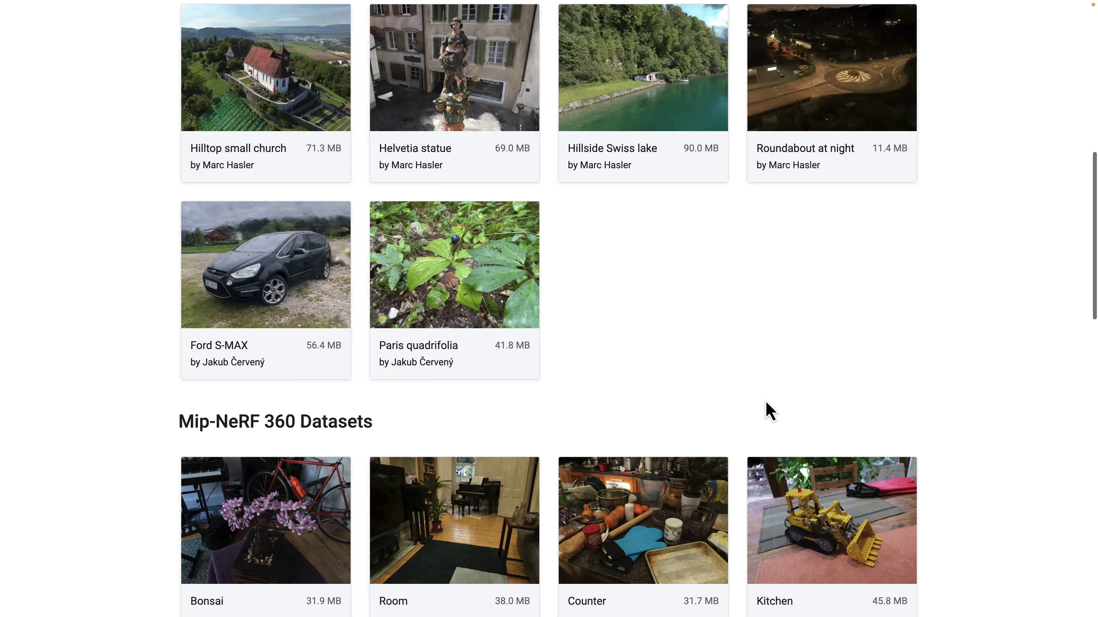
{"action": "scroll", "coordinate": [767, 409], "scroll_direction": "up", "scroll_amount": 3}
{"action": "scroll", "coordinate": [768, 409], "scroll_direction": "up", "scroll_amount": 8}
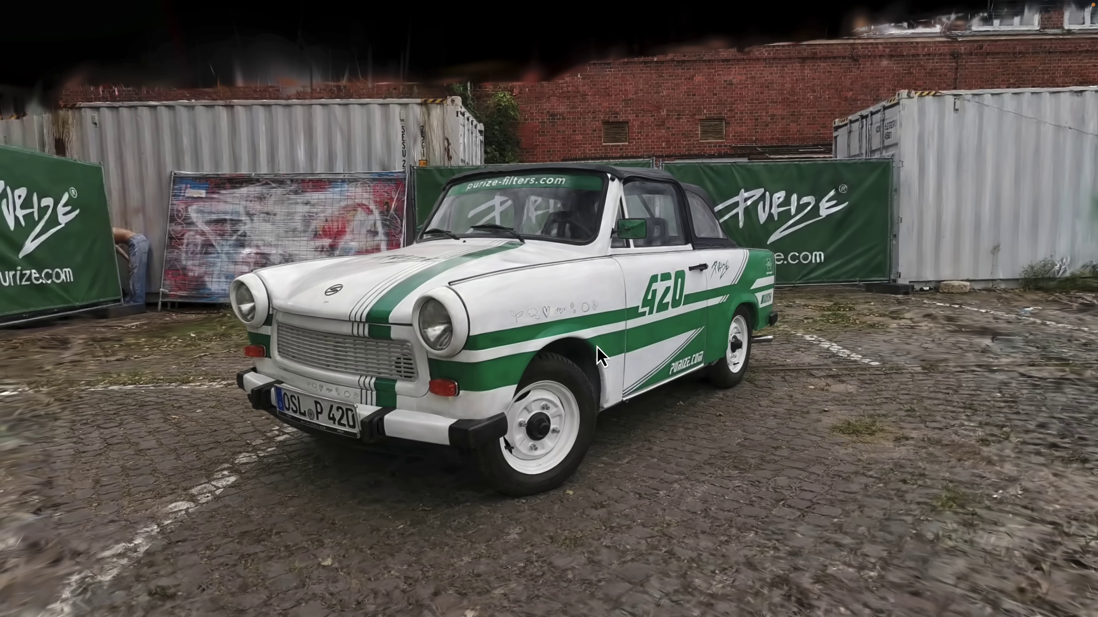
Orbit the 420 Purize(c) Trabant splat round to its side.
{"action": "left_click_drag", "start_coordinate": [600, 357], "coordinate": [787, 306]}
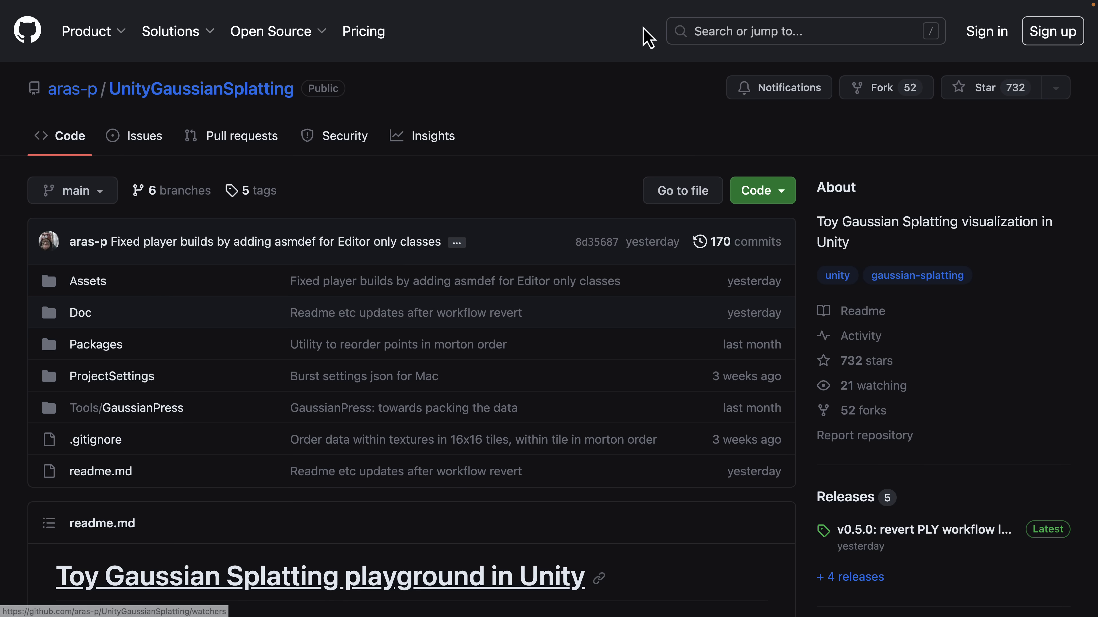
Scroll the aras-p/UnityGaussianSplatting repo down to its readme and Unity screenshot.
{"action": "scroll", "coordinate": [707, 166], "scroll_direction": "down", "scroll_amount": 5}
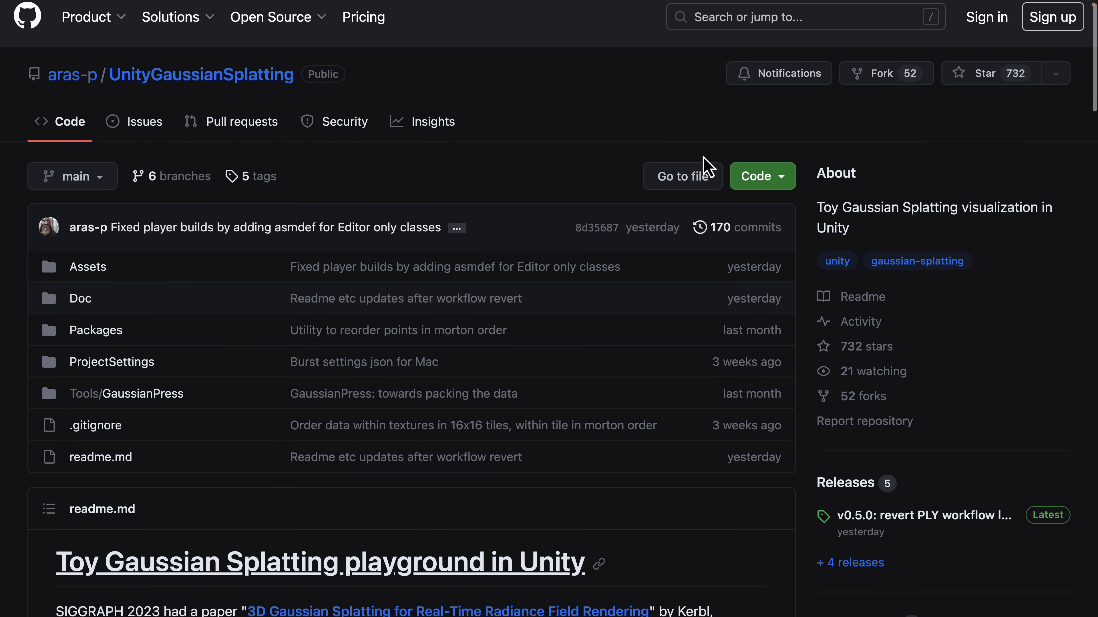
{"action": "scroll", "coordinate": [708, 166], "scroll_direction": "down", "scroll_amount": 5}
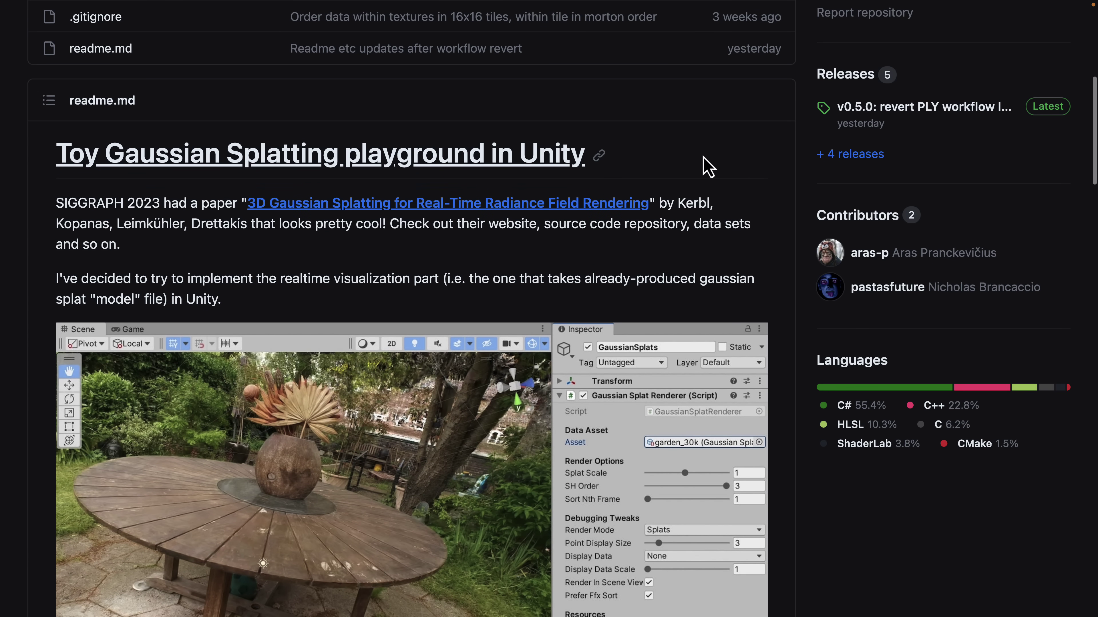
{"action": "scroll", "coordinate": [708, 166], "scroll_direction": "down", "scroll_amount": 1}
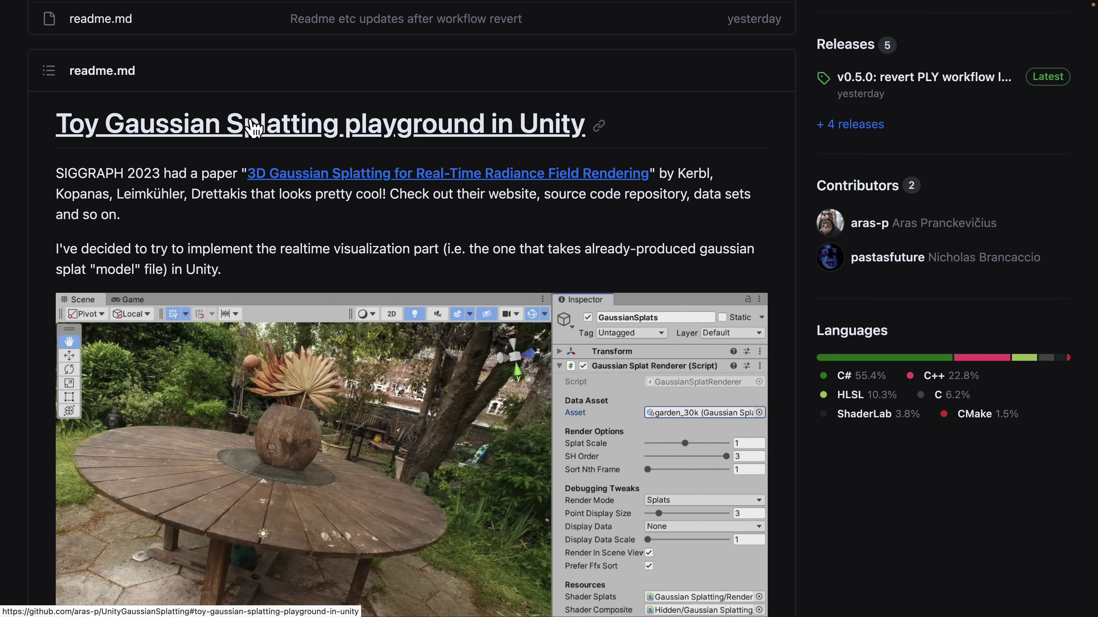
Switch to the Unity editor, widen the Scene view, and select GaussianSplats in the Hierarchy.
{"action": "key", "text": "ctrl+Right"}
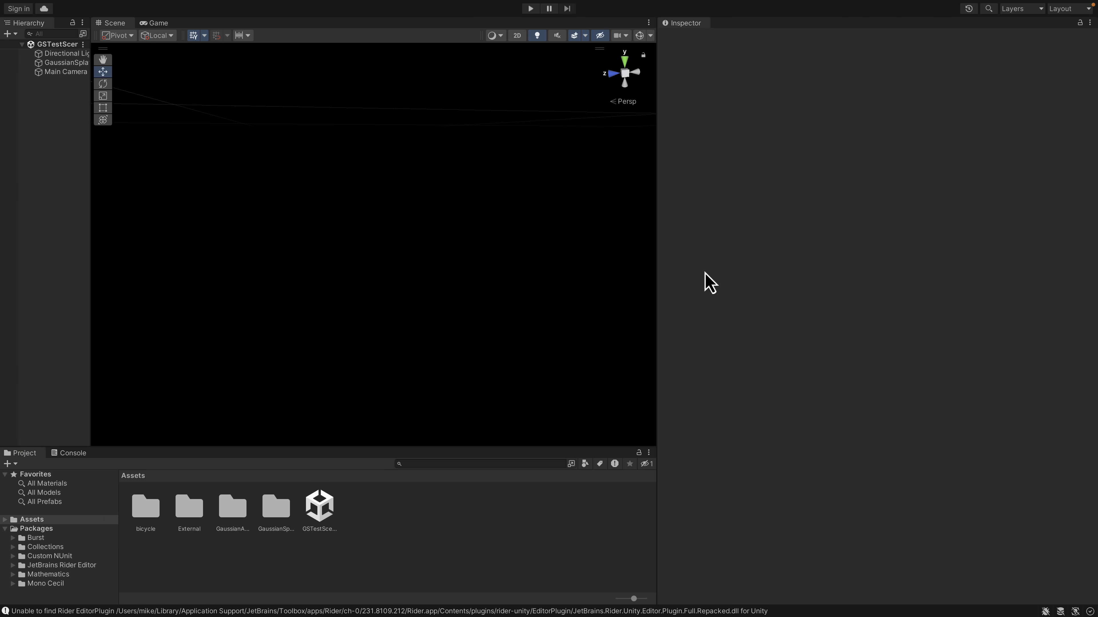
{"action": "left_click_drag", "start_coordinate": [659, 245], "coordinate": [911, 248]}
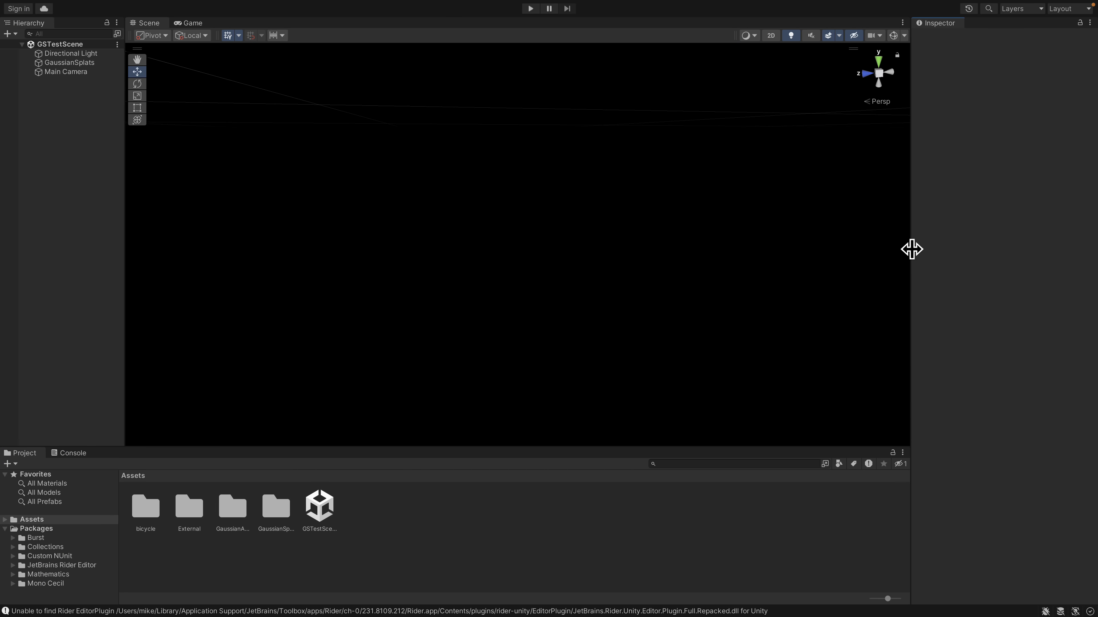
{"action": "mouse_move", "coordinate": [132, 3]}
{"action": "left_click", "coordinate": [77, 63]}
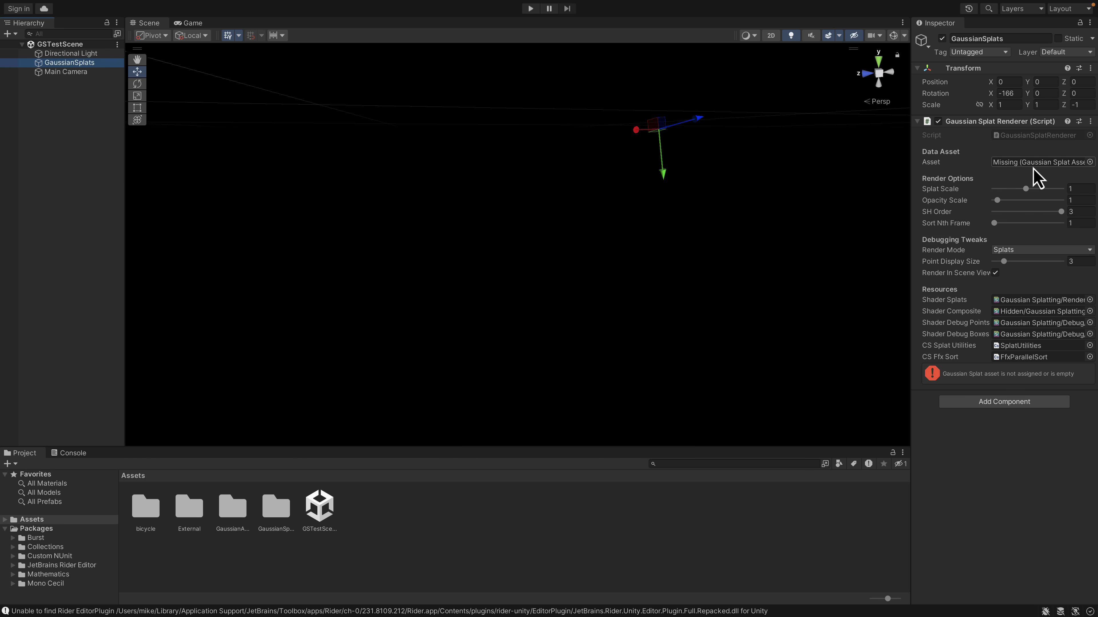
{"action": "mouse_move", "coordinate": [104, 2]}
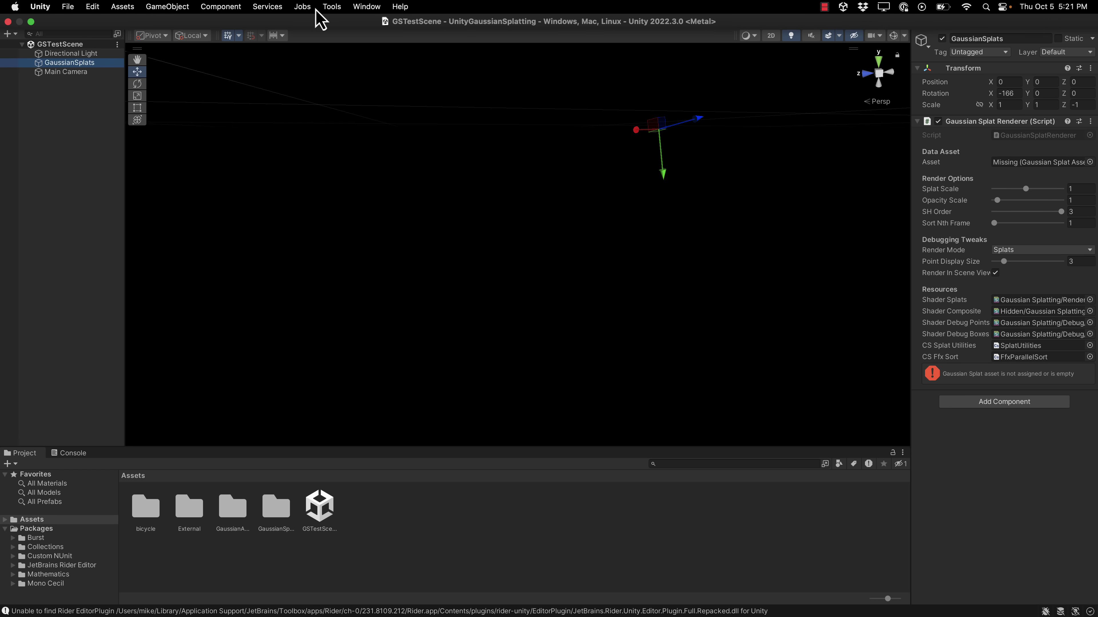
{"action": "left_click", "coordinate": [330, 6]}
{"action": "mouse_move", "coordinate": [336, 26]}
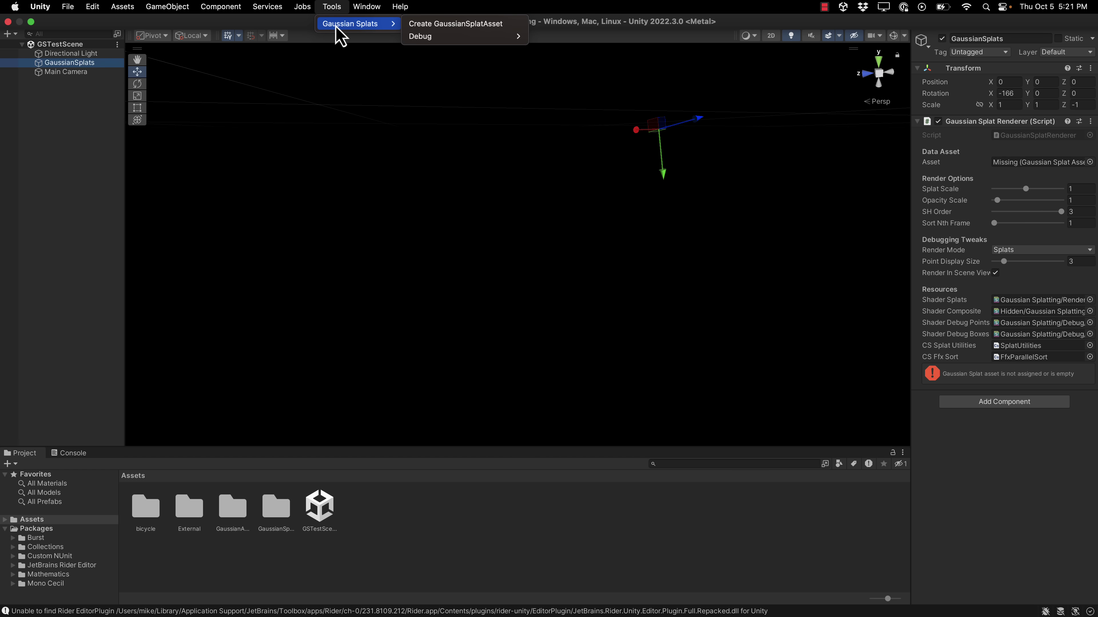
{"action": "left_click", "coordinate": [422, 26]}
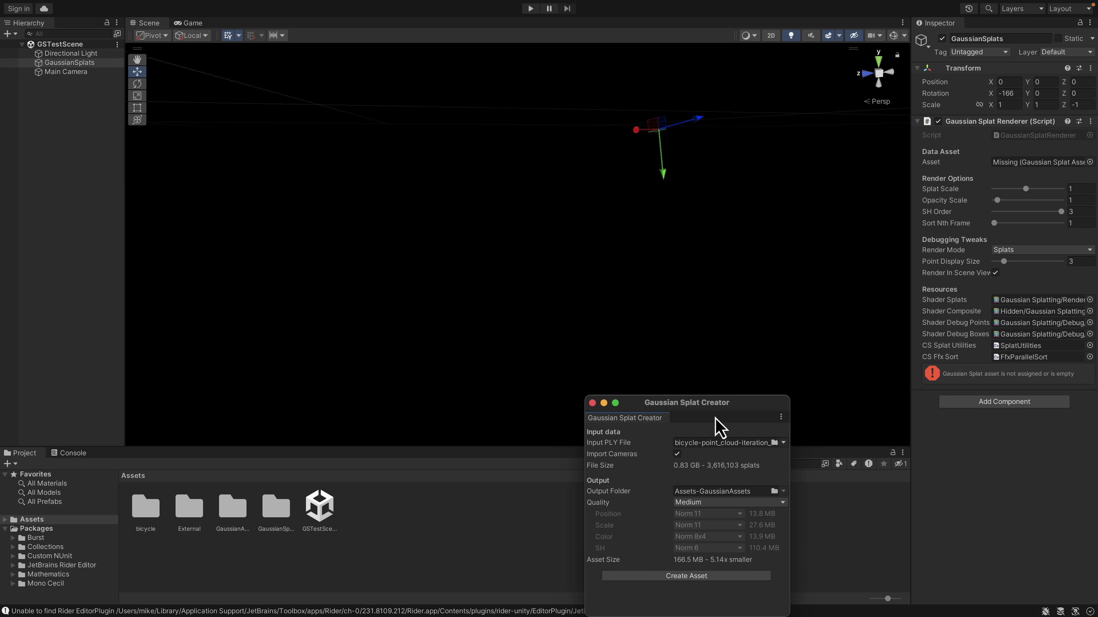
{"action": "left_click_drag", "start_coordinate": [715, 418], "coordinate": [591, 417]}
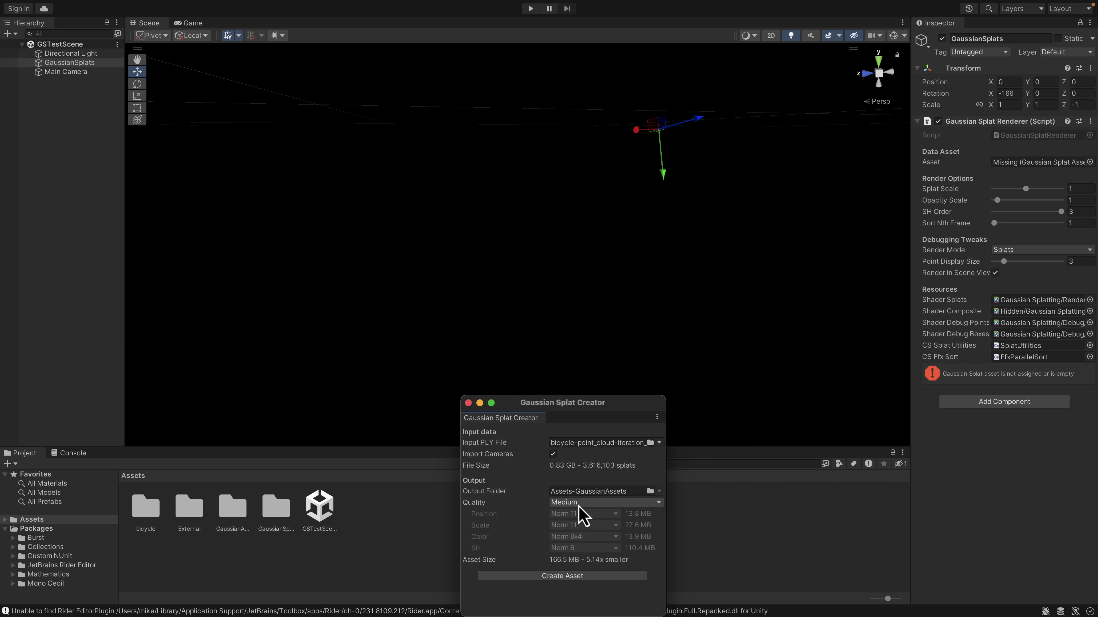
{"action": "left_click", "coordinate": [468, 403]}
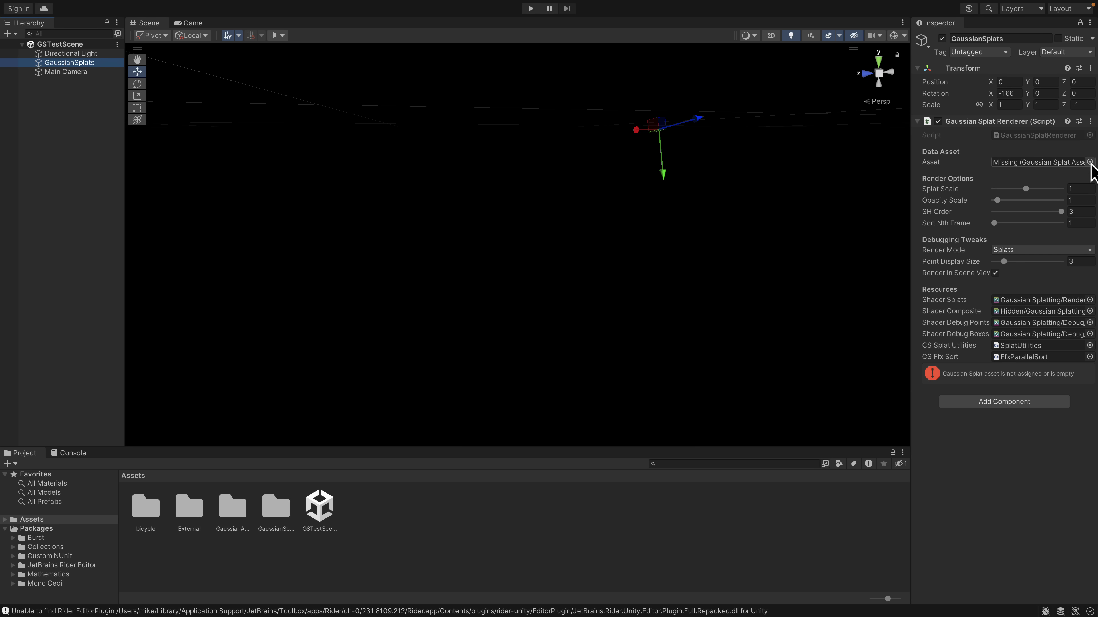
Assign bicycle-point_cloud-iteration_7000-point_cloud as the GaussianSplats renderer's splat asset.
{"action": "left_click", "coordinate": [1090, 162]}
{"action": "left_click", "coordinate": [809, 200]}
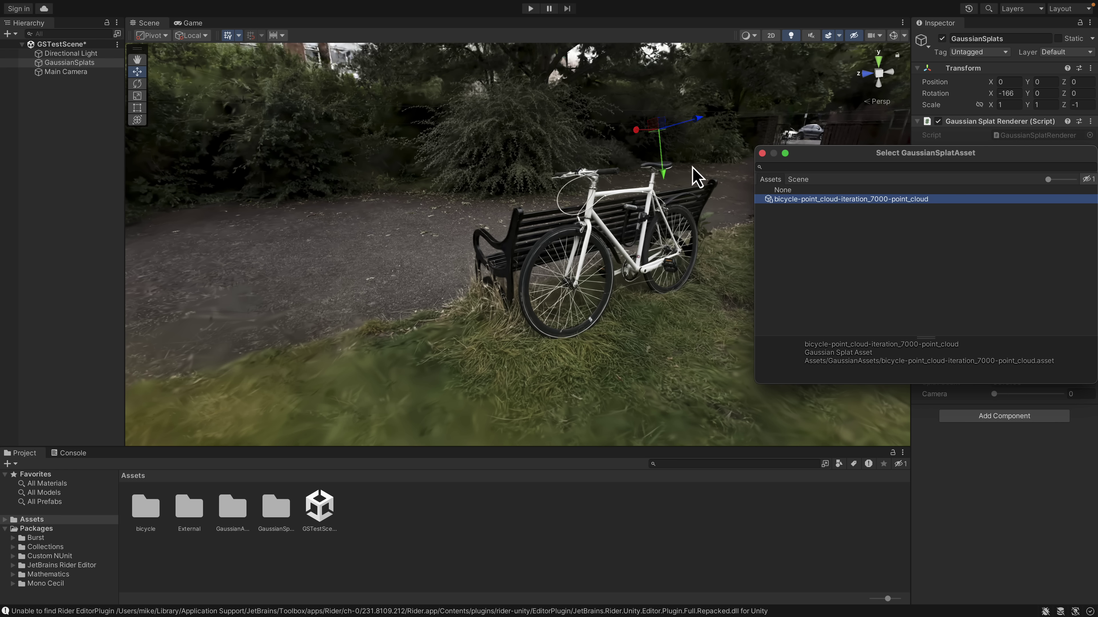
{"action": "left_click", "coordinate": [762, 153]}
Fly the camera past the bicycle to the bench, circle them, and pull back to see both.
{"action": "left_click_drag", "start_coordinate": [652, 273], "coordinate": [657, 264], "text": "alt"}
{"action": "key", "text": "w"}
{"action": "right_click_drag", "start_coordinate": [657, 264], "coordinate": [652, 236]}
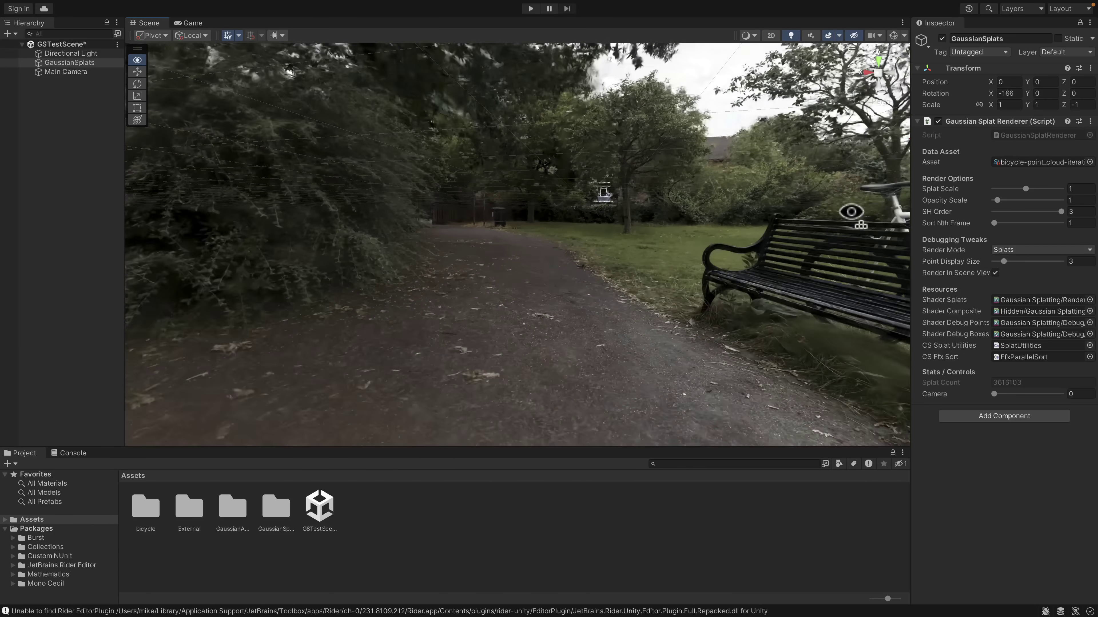
{"action": "right_click_drag", "start_coordinate": [854, 200], "coordinate": [1041, 201]}
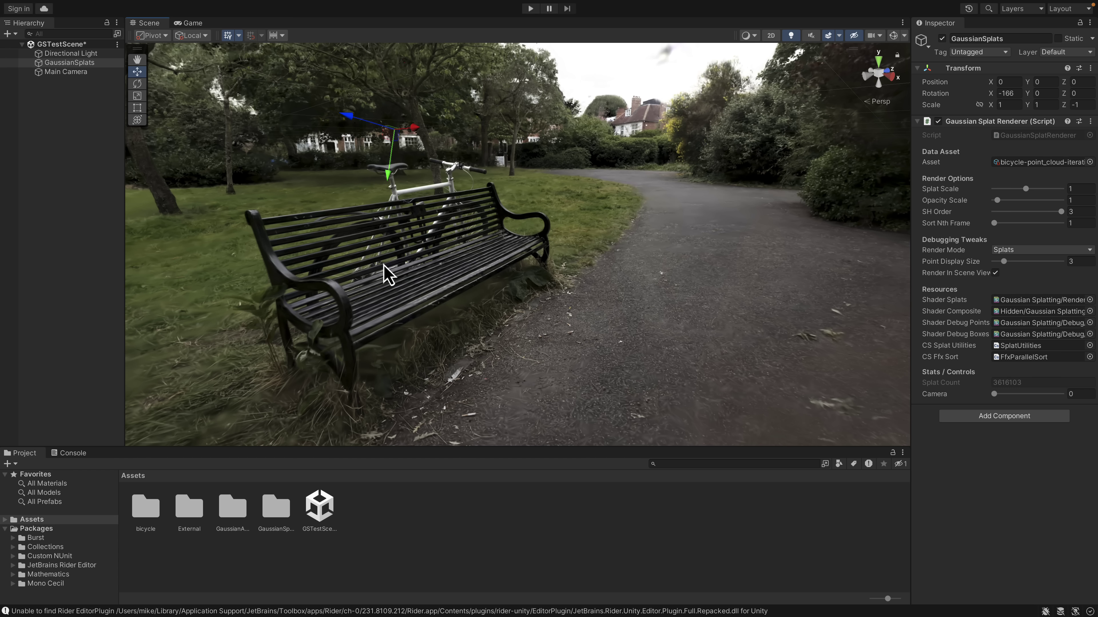
{"action": "left_click_drag", "start_coordinate": [579, 252], "coordinate": [578, 252], "text": "alt"}
{"action": "right_click_drag", "start_coordinate": [579, 252], "coordinate": [767, 268]}
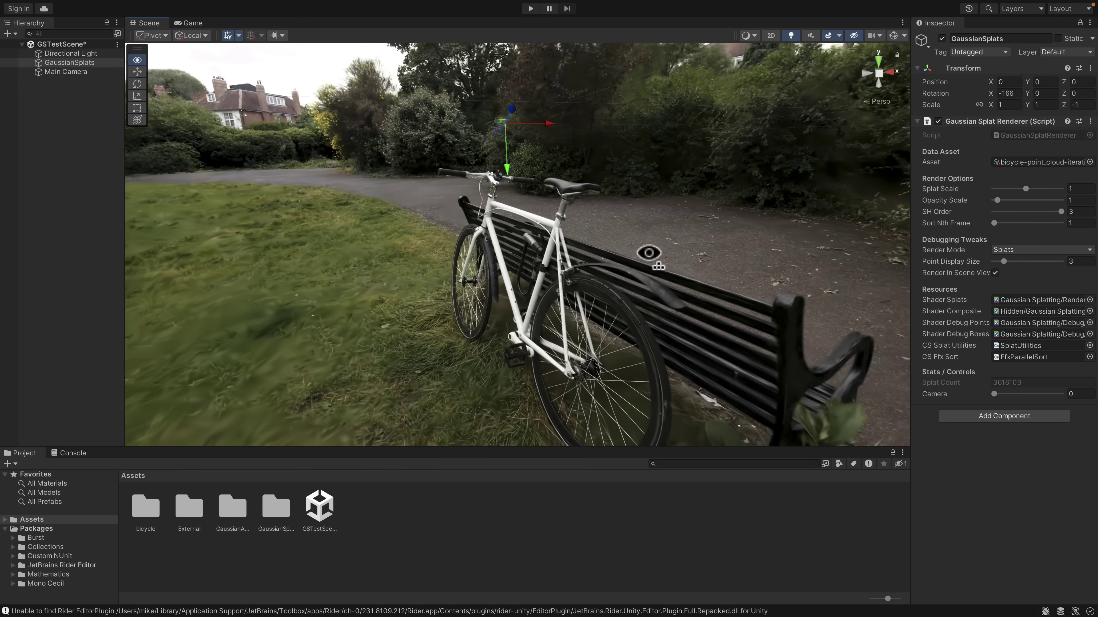
{"action": "right_click_drag", "start_coordinate": [649, 250], "coordinate": [777, 248]}
{"action": "right_click_drag", "start_coordinate": [541, 279], "coordinate": [573, 287]}
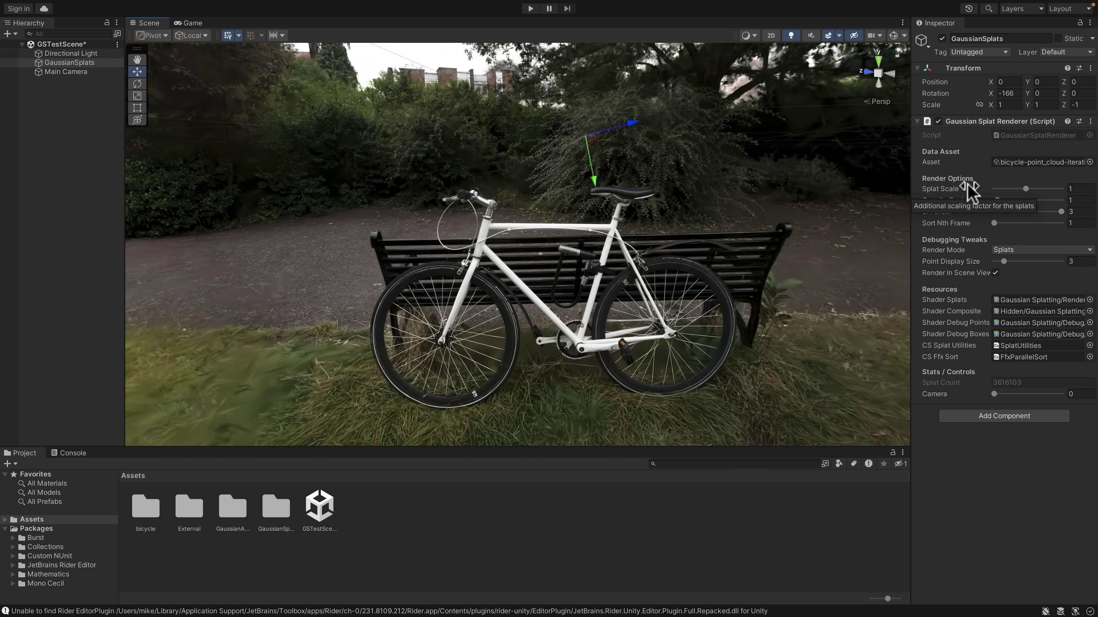
Adjust the Splat Scale slider to compare splat sizes on the bicycle scene.
{"action": "mouse_move", "coordinate": [1025, 190]}
{"action": "left_mouse_down"}
{"action": "mouse_move", "coordinate": [996, 194]}
{"action": "mouse_move", "coordinate": [1043, 192]}
{"action": "mouse_move", "coordinate": [996, 194]}
{"action": "mouse_move", "coordinate": [1024, 196]}
{"action": "left_mouse_up"}
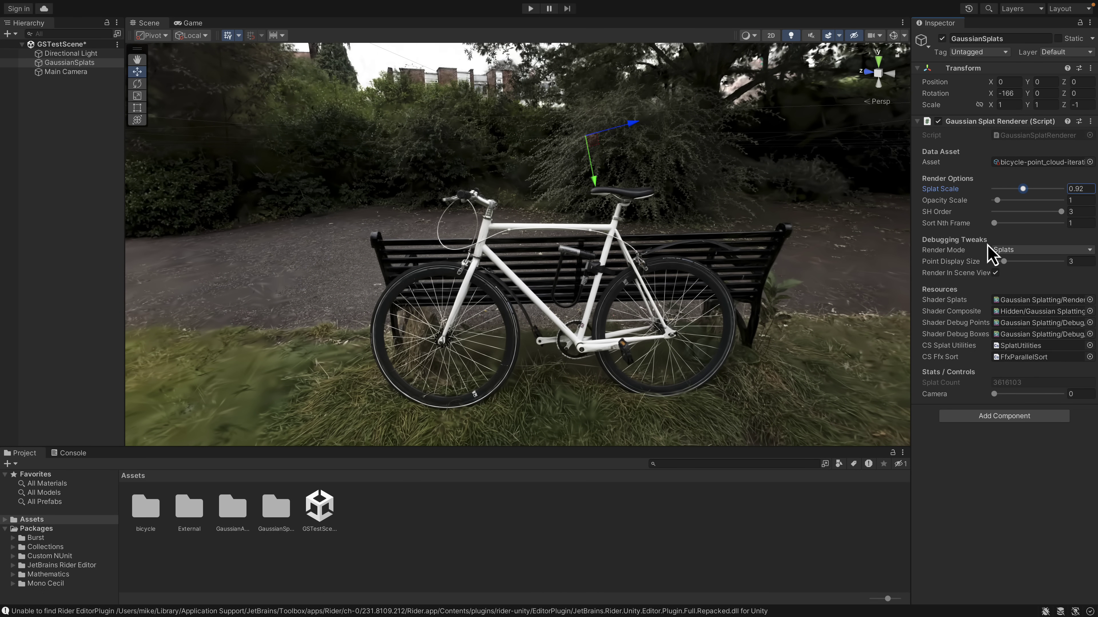
Preview the scene in Debug Points mode with point size 1.7, then return to Splats mode.
{"action": "left_click", "coordinate": [1010, 252]}
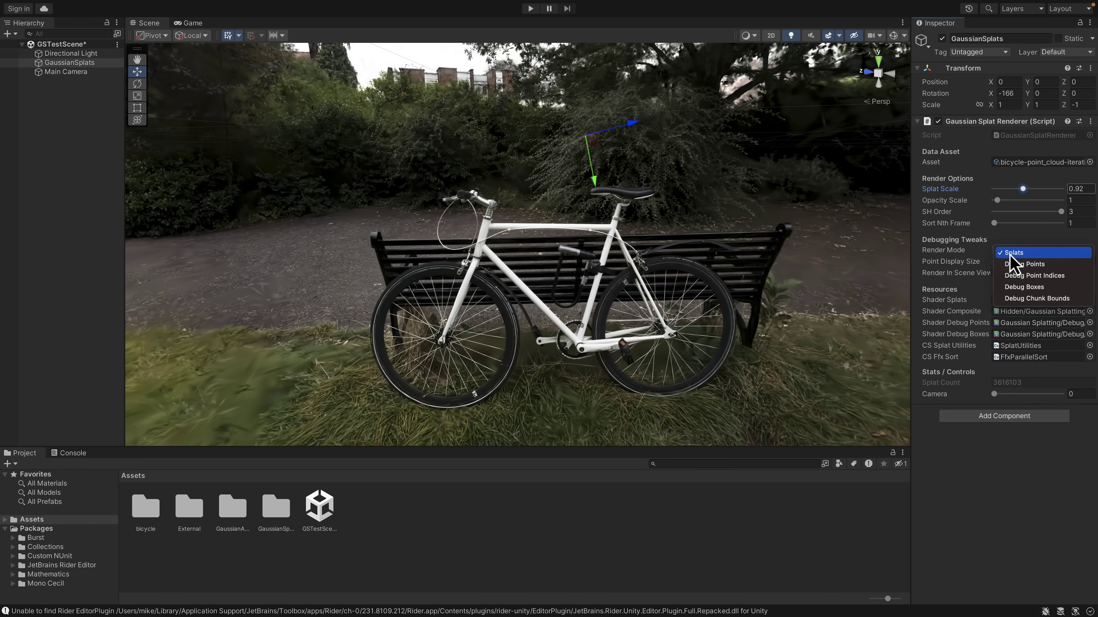
{"action": "left_click", "coordinate": [1034, 265]}
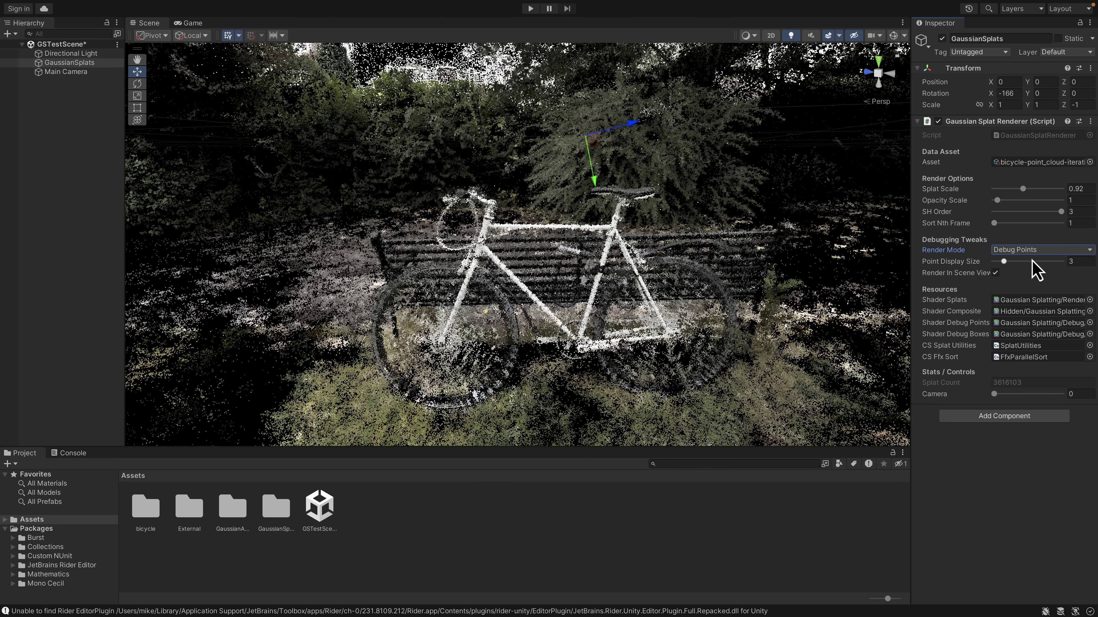
{"action": "left_click", "coordinate": [1001, 264]}
{"action": "left_click_drag", "start_coordinate": [999, 264], "coordinate": [997, 265]}
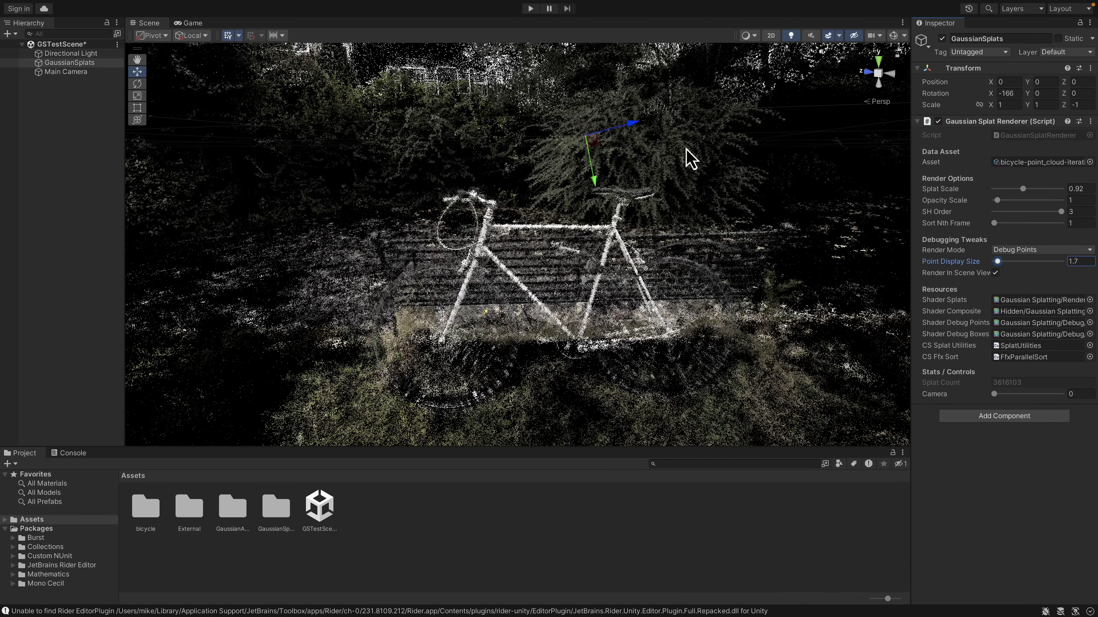
{"action": "left_click", "coordinate": [1018, 250]}
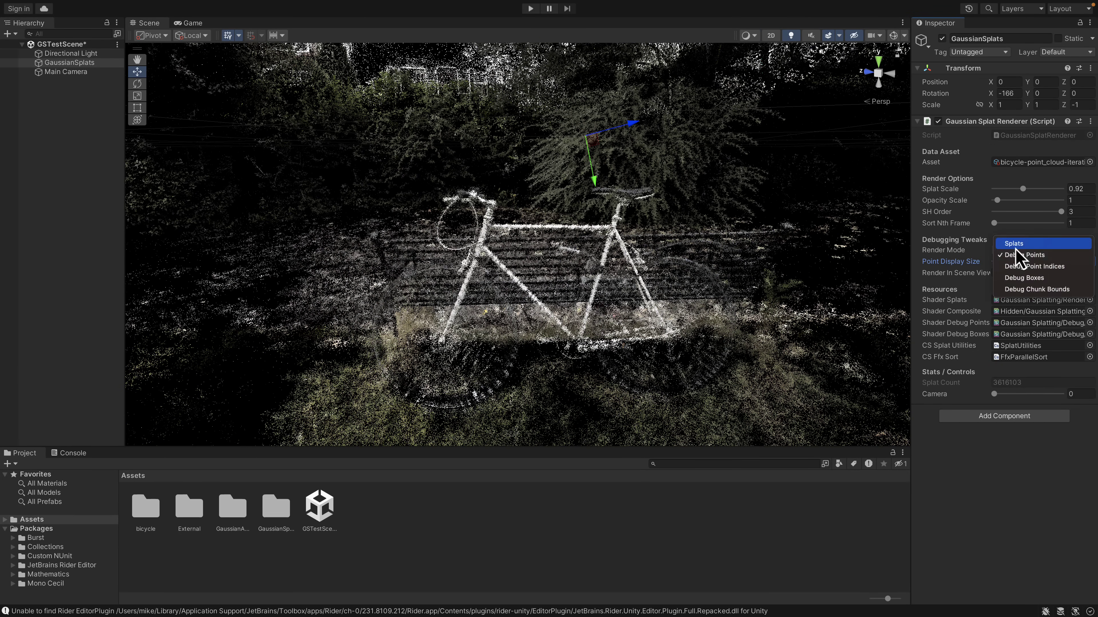
{"action": "left_click", "coordinate": [1020, 244]}
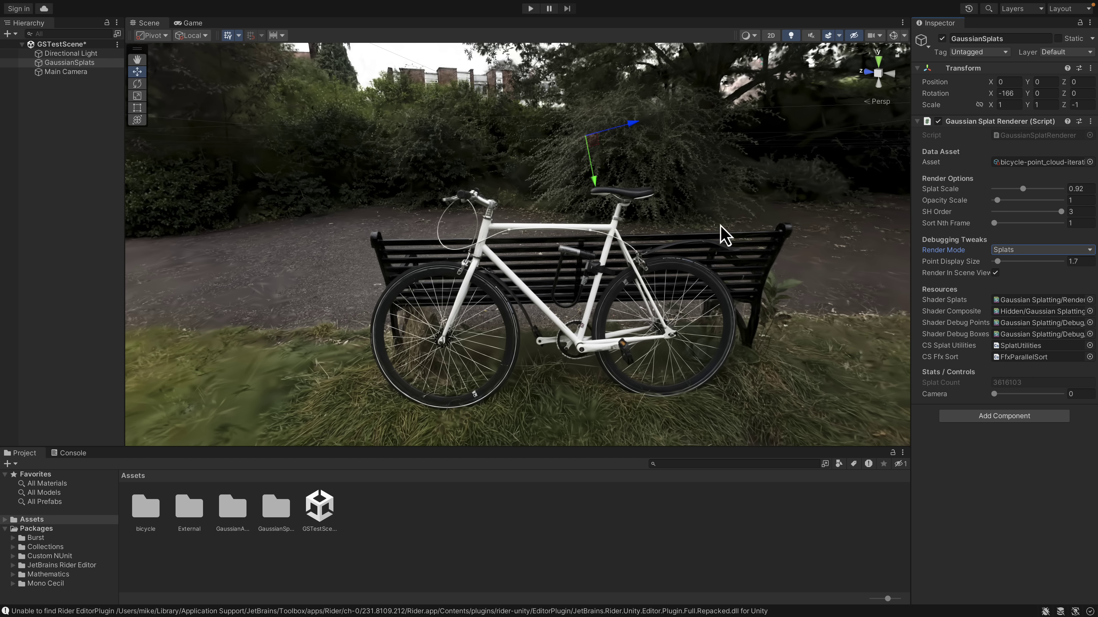
{"action": "left_click", "coordinate": [1016, 250]}
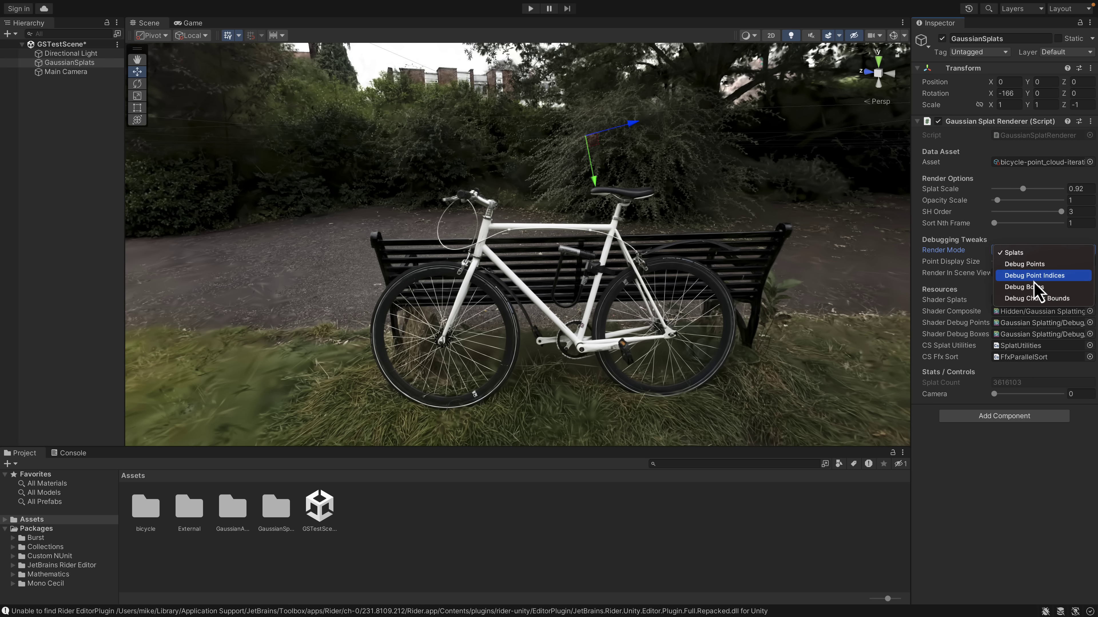
{"action": "left_click", "coordinate": [1030, 287]}
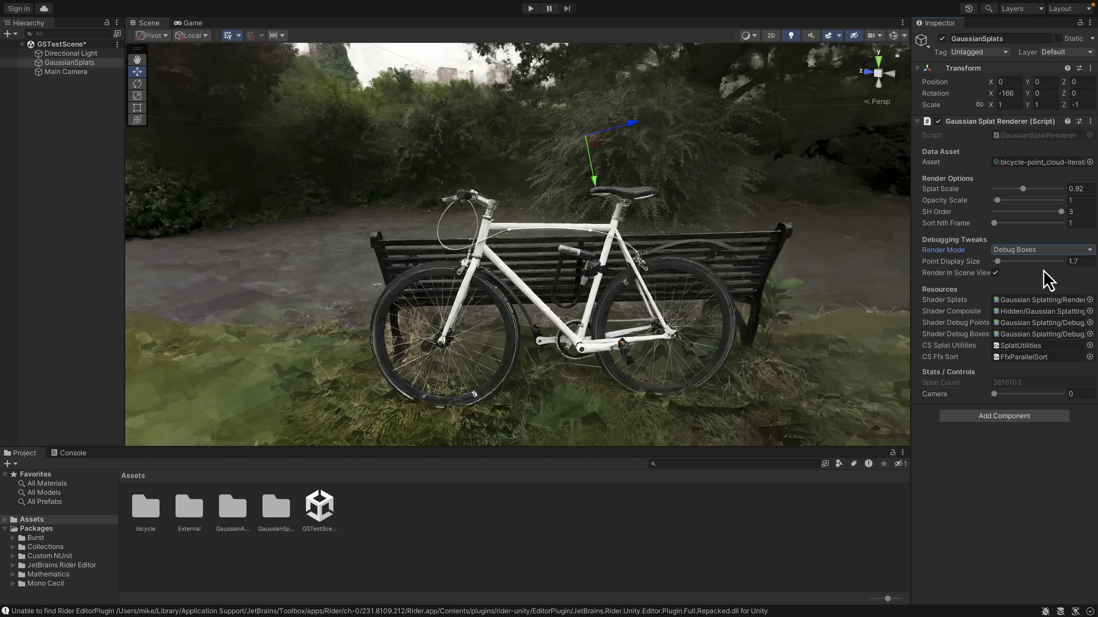
{"action": "left_click", "coordinate": [1045, 252]}
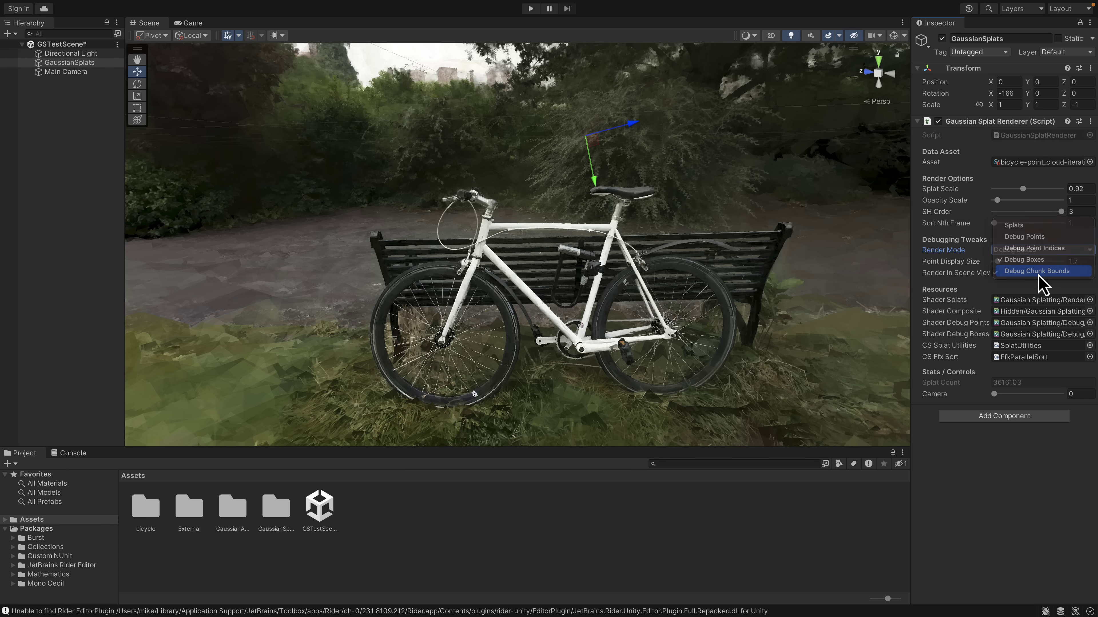
{"action": "left_click", "coordinate": [1037, 270]}
{"action": "left_click", "coordinate": [1032, 252]}
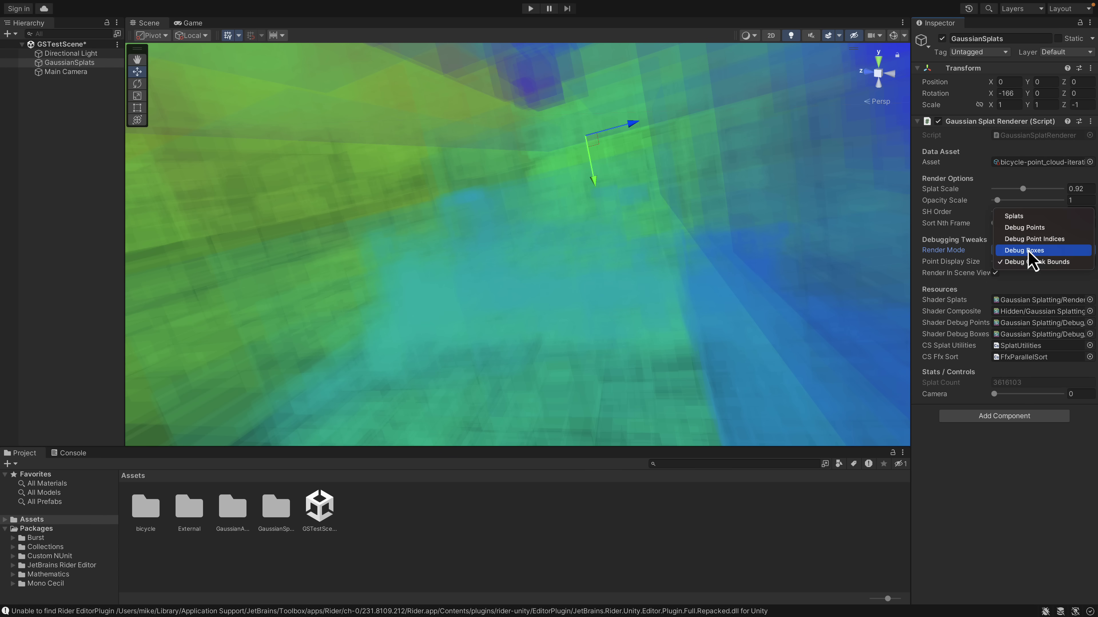
{"action": "left_click", "coordinate": [1034, 239]}
{"action": "left_click", "coordinate": [1028, 253]}
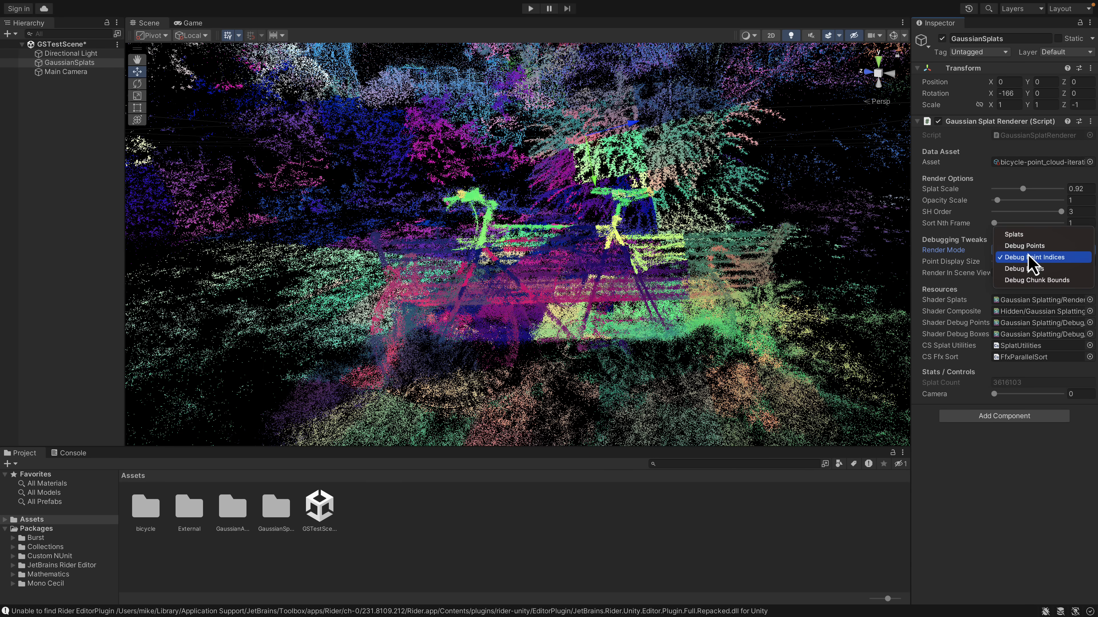
{"action": "left_click", "coordinate": [1030, 235]}
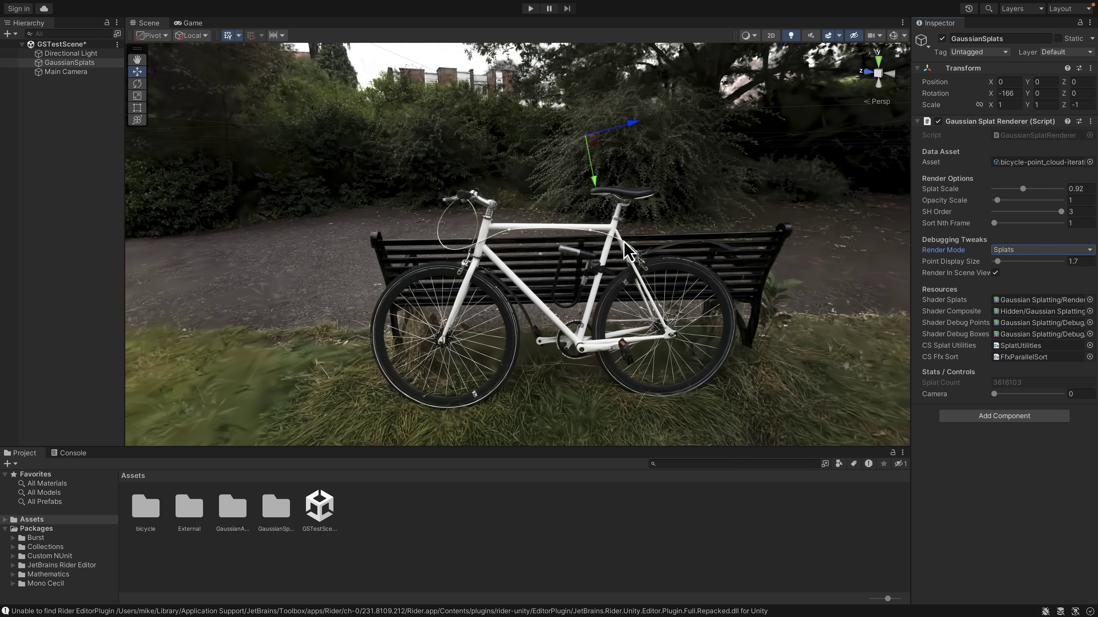
{"action": "left_click", "coordinate": [1074, 250]}
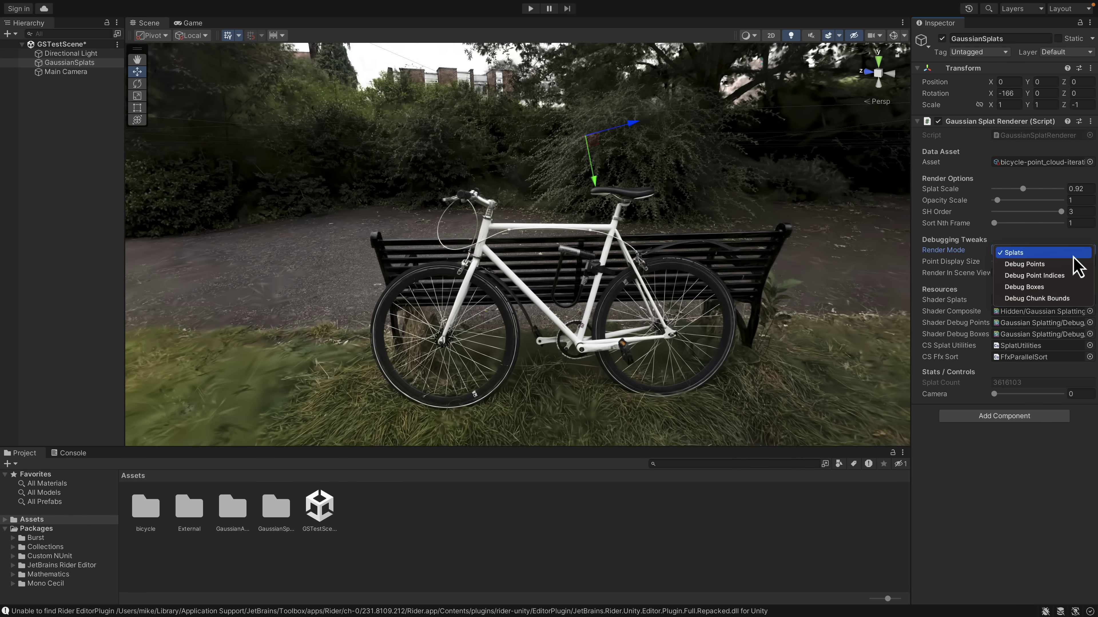
{"action": "left_click", "coordinate": [1060, 264]}
{"action": "left_click", "coordinate": [1053, 255]}
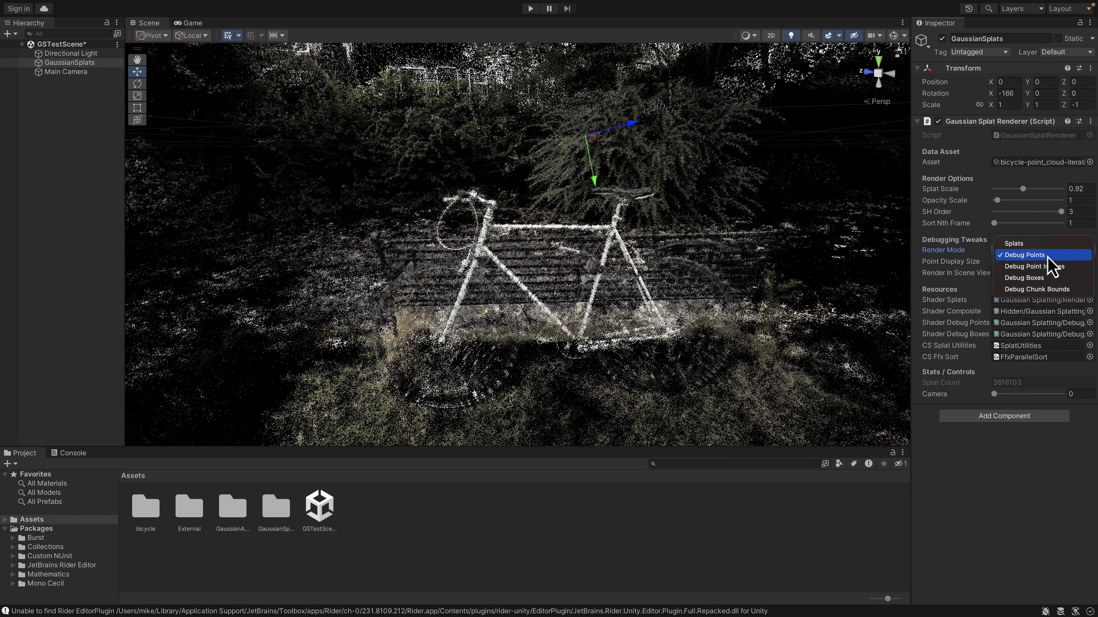
{"action": "left_click", "coordinate": [1027, 245]}
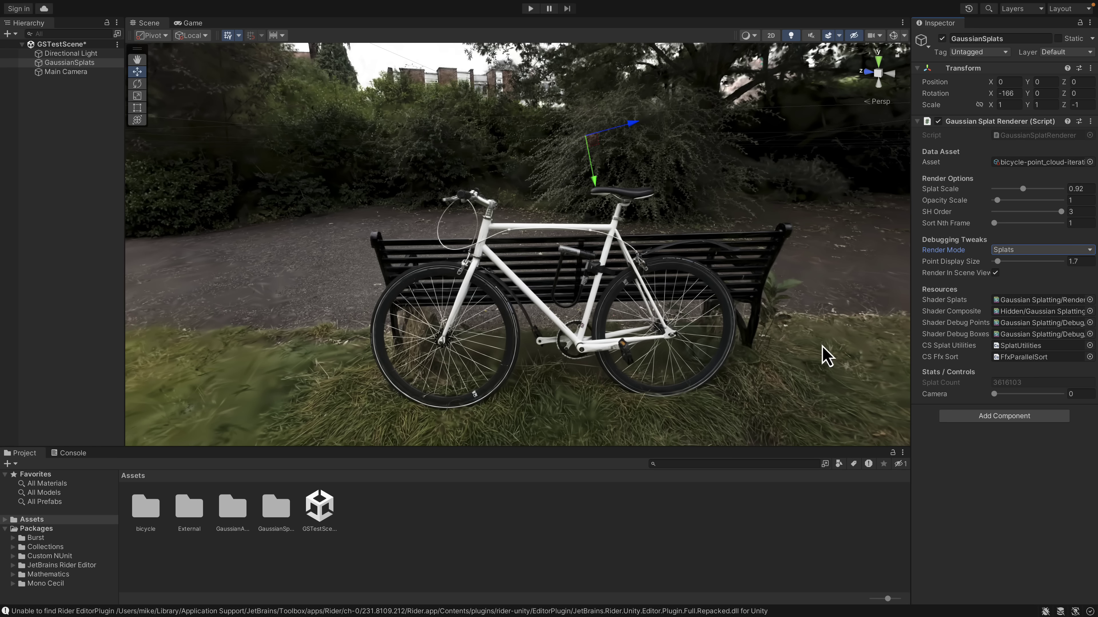
Orbit and fly the camera around the bicycle and bench, backing out along the path and returning.
{"action": "right_click_drag", "start_coordinate": [510, 277], "coordinate": [424, 306]}
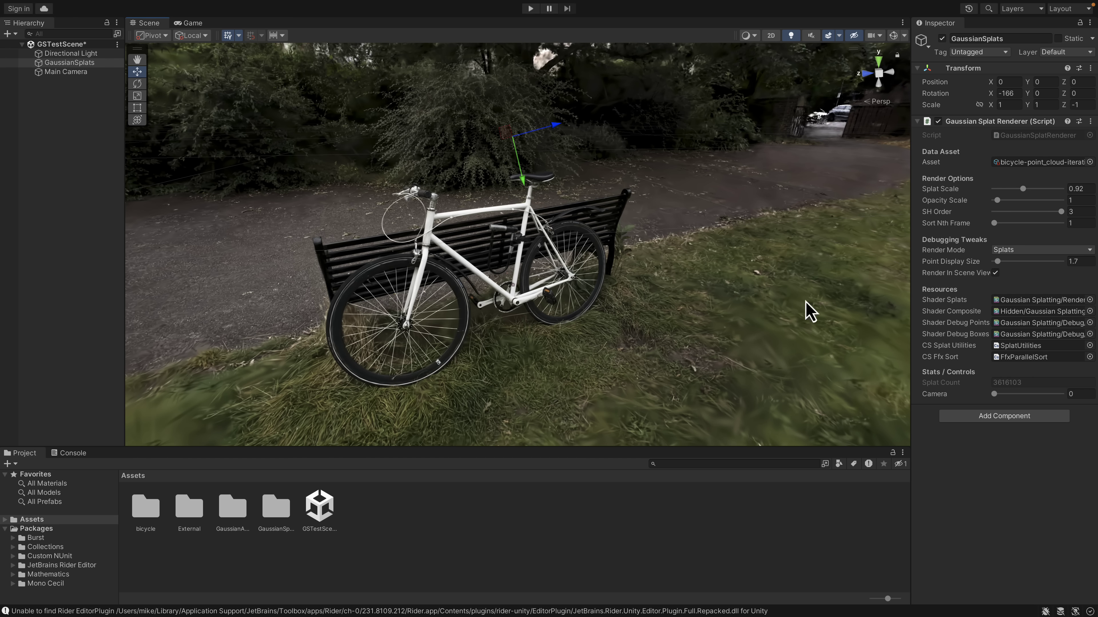
{"action": "right_click_drag", "start_coordinate": [683, 294], "coordinate": [654, 270]}
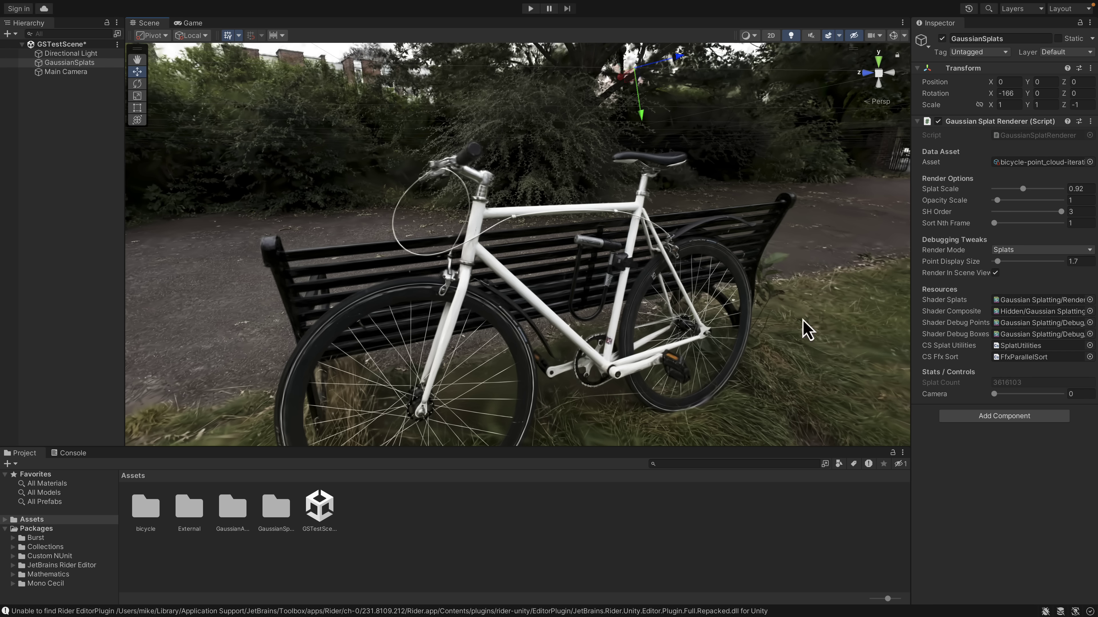
{"action": "right_click_drag", "start_coordinate": [698, 281], "coordinate": [748, 272]}
{"action": "key", "text": "s"}
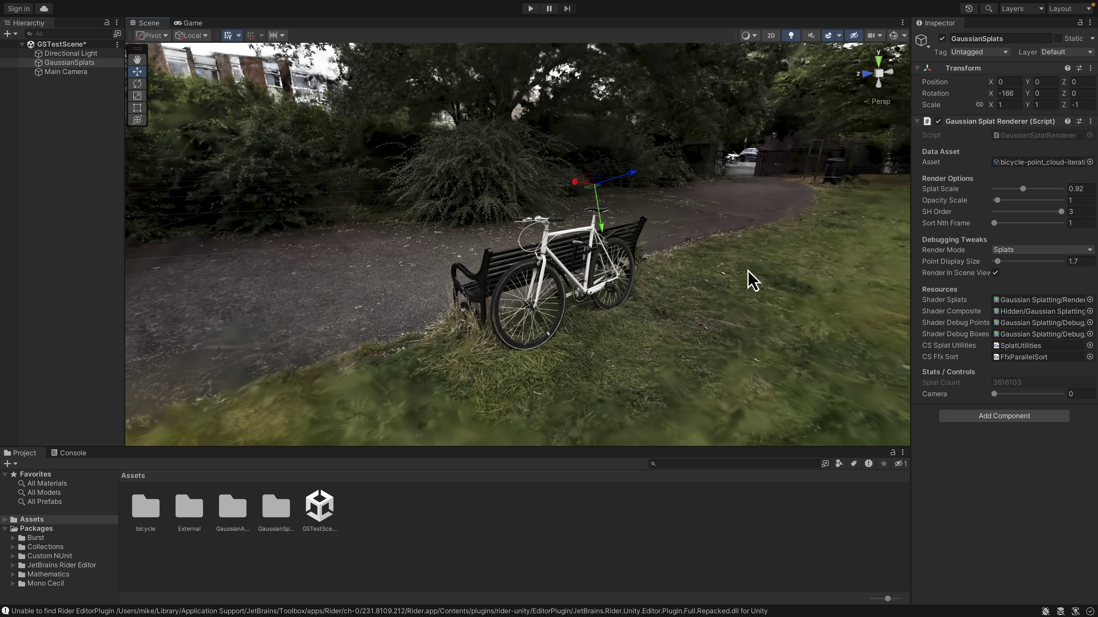
{"action": "mouse_move", "coordinate": [752, 280]}
{"action": "right_mouse_down"}
{"action": "mouse_move", "coordinate": [740, 260]}
{"action": "mouse_move", "coordinate": [767, 260]}
{"action": "mouse_move", "coordinate": [769, 272]}
{"action": "right_mouse_up"}
{"action": "key", "text": "w"}
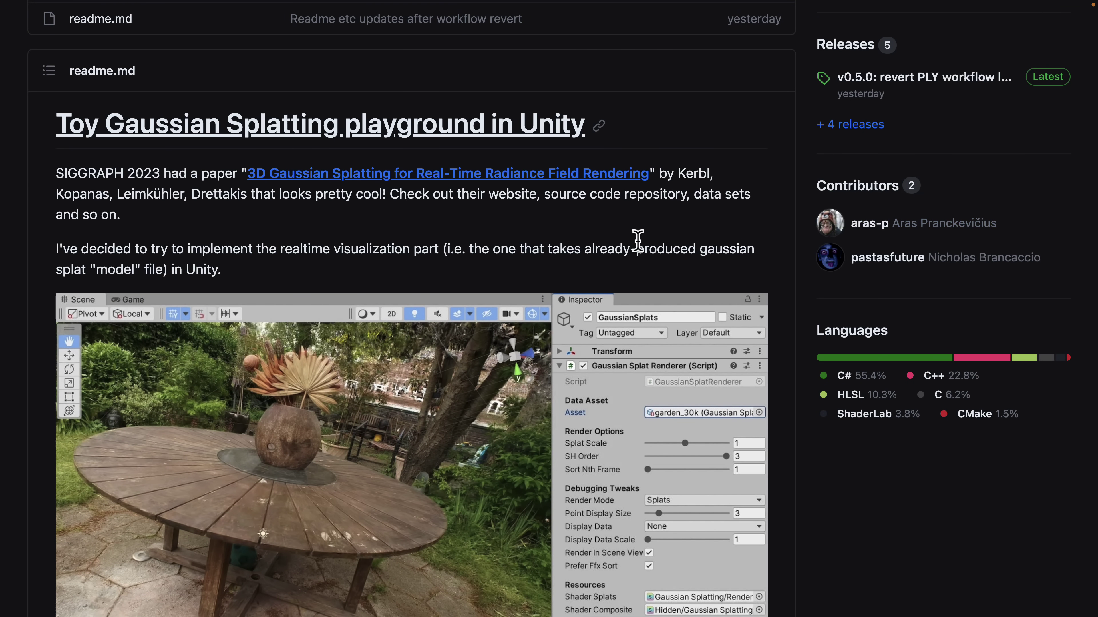
Read the Usage section of the Toy Gaussian Splatting playground readme.
{"action": "scroll", "coordinate": [638, 240], "scroll_direction": "down", "scroll_amount": 15}
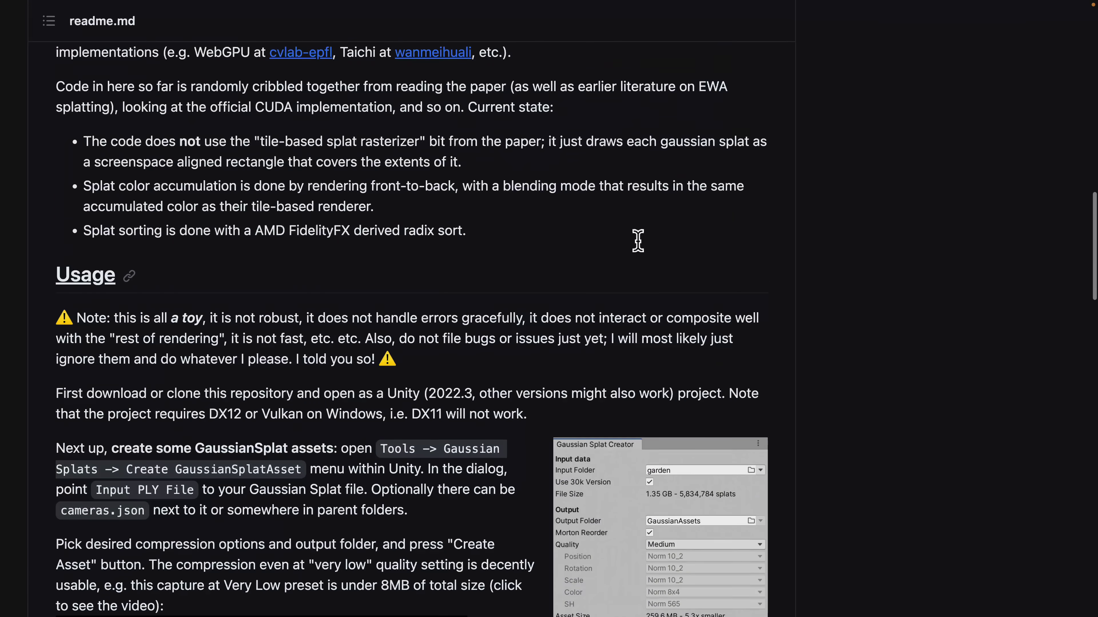
{"action": "scroll", "coordinate": [639, 244], "scroll_direction": "down", "scroll_amount": 6}
{"action": "scroll", "coordinate": [631, 249], "scroll_direction": "up", "scroll_amount": 4}
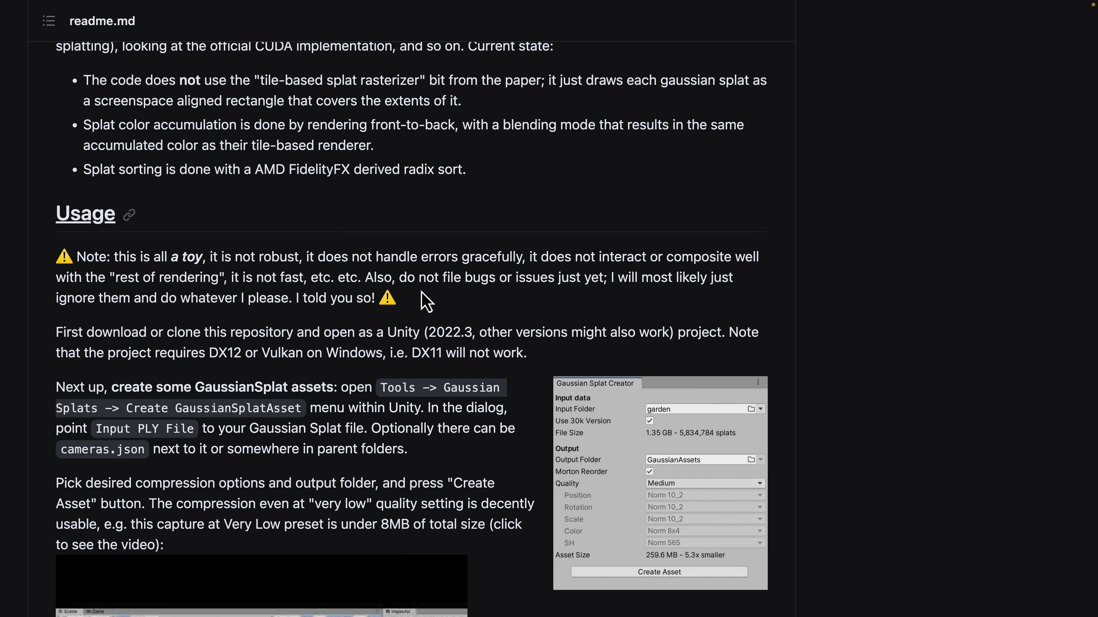
{"action": "scroll", "coordinate": [426, 300], "scroll_direction": "down", "scroll_amount": 1}
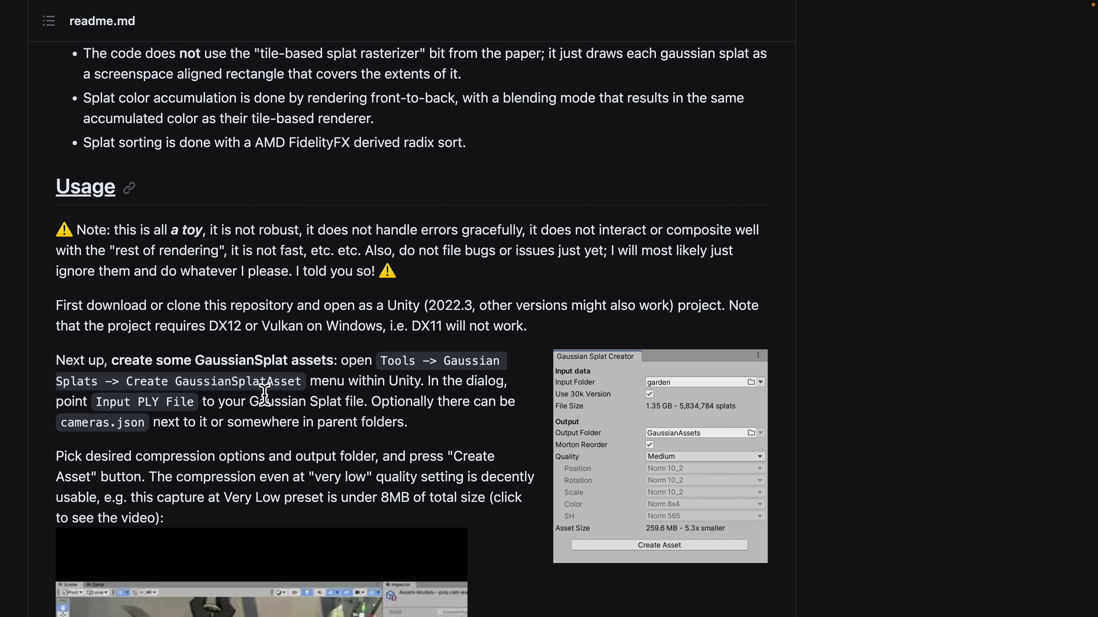
{"action": "scroll", "coordinate": [267, 402], "scroll_direction": "down", "scroll_amount": 8}
{"action": "scroll", "coordinate": [269, 404], "scroll_direction": "down", "scroll_amount": 9}
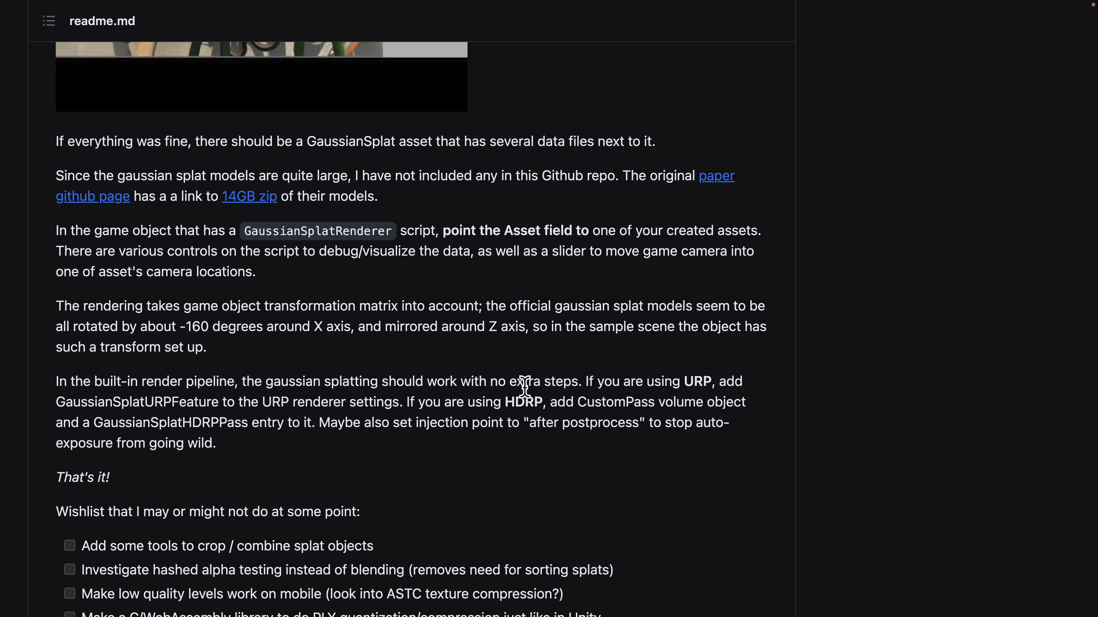
Scroll back up the readme and switch to the 'Gaussian Splatting is pretty cool!' blog tab.
{"action": "scroll", "coordinate": [536, 332], "scroll_direction": "up", "scroll_amount": 3}
{"action": "scroll", "coordinate": [536, 332], "scroll_direction": "up", "scroll_amount": 20}
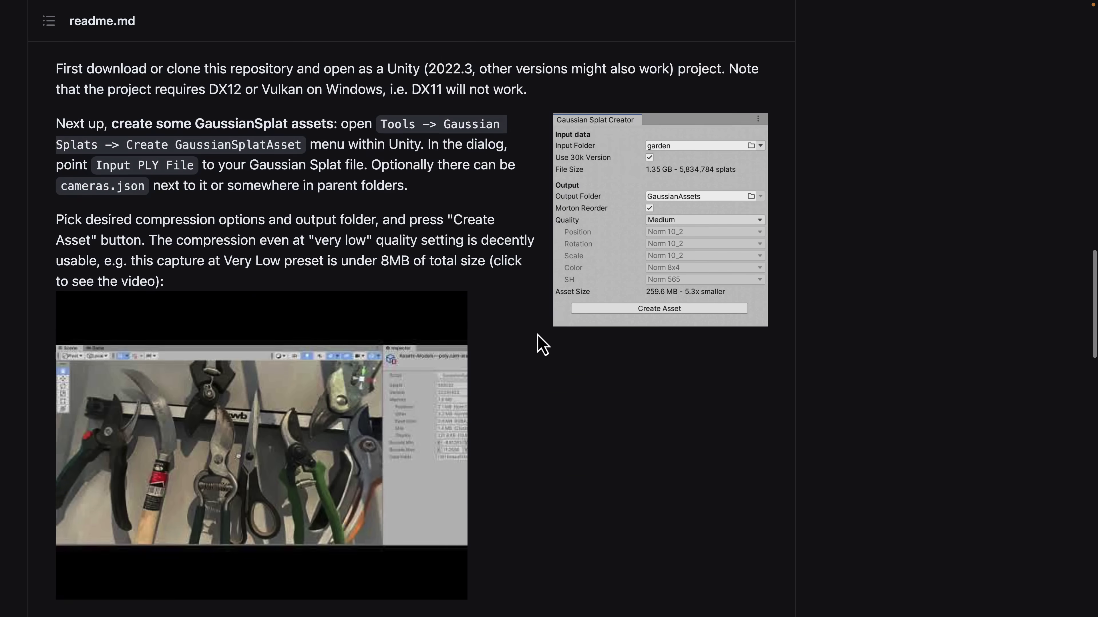
{"action": "scroll", "coordinate": [541, 345], "scroll_direction": "up", "scroll_amount": 7}
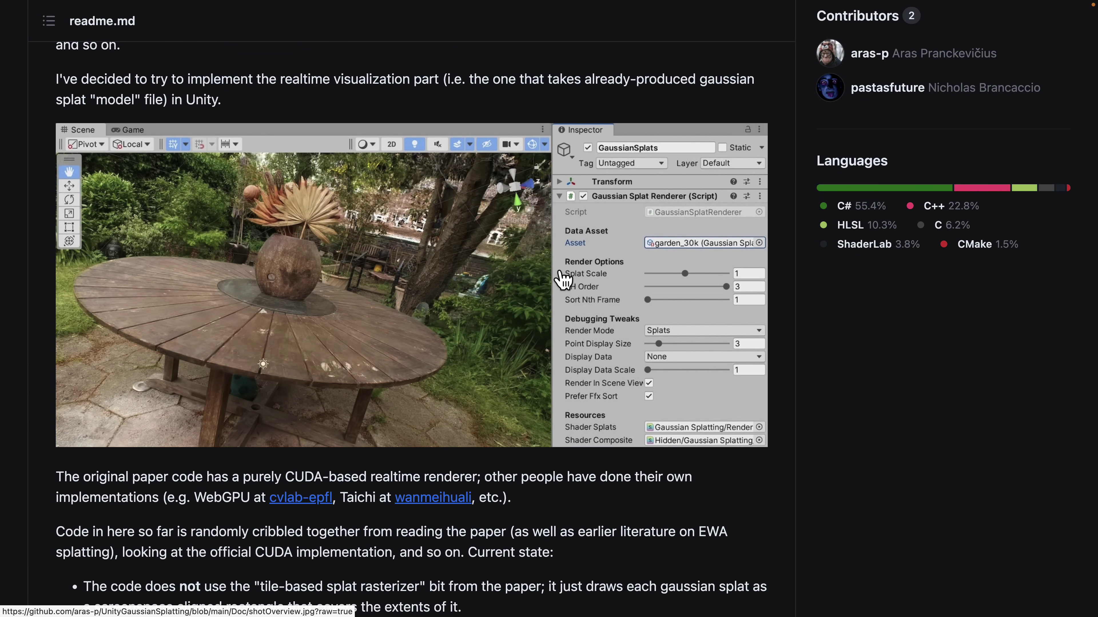
{"action": "key", "text": "ctrl+shift+Tab"}
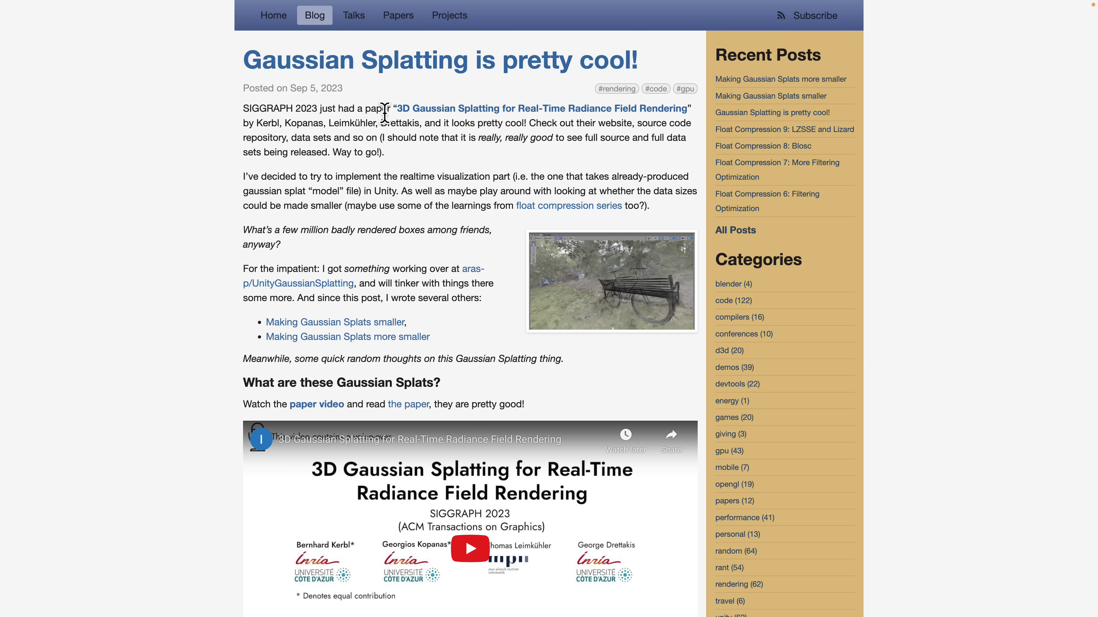
Skim the 'Gaussian Splatting is pretty cool!' post and return to its top.
{"action": "scroll", "coordinate": [449, 196], "scroll_direction": "down", "scroll_amount": 3}
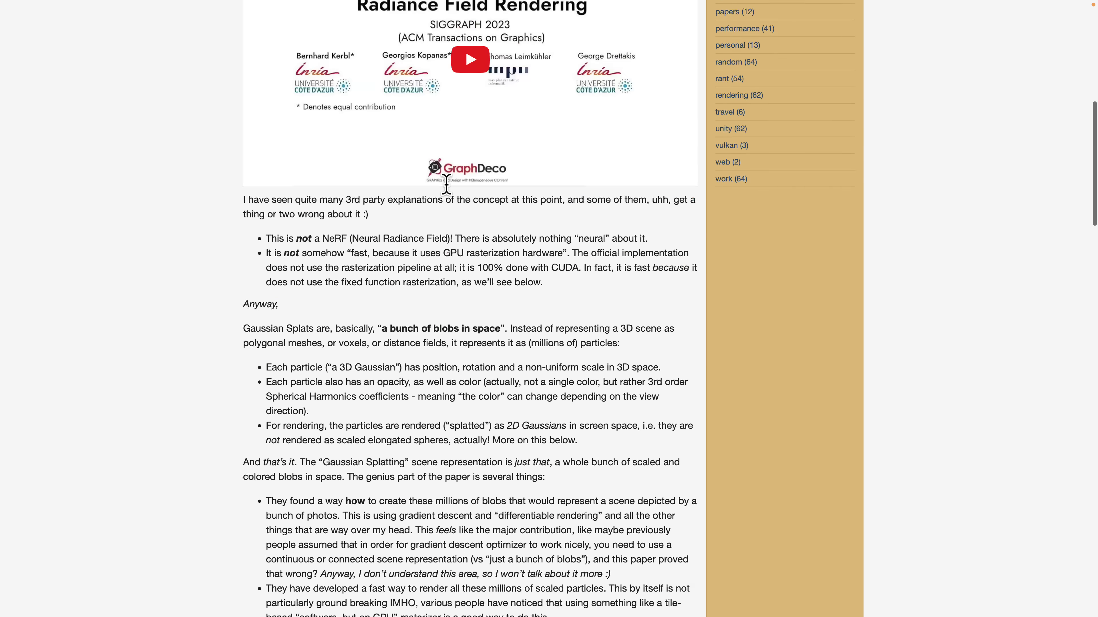
{"action": "scroll", "coordinate": [447, 185], "scroll_direction": "down", "scroll_amount": 7}
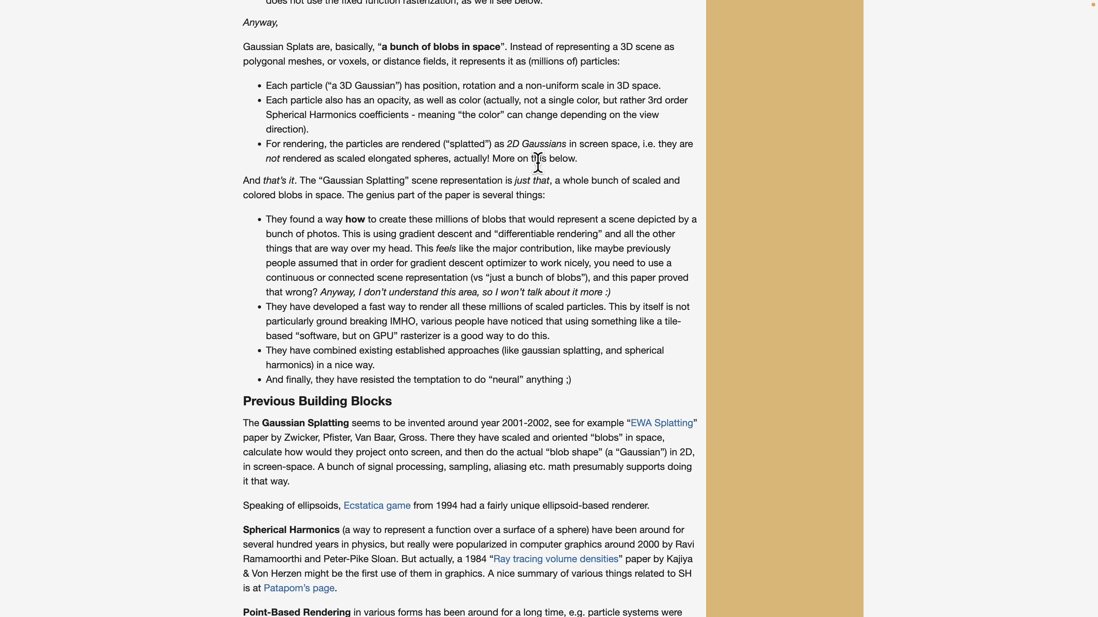
{"action": "scroll", "coordinate": [538, 236], "scroll_direction": "down", "scroll_amount": 5}
{"action": "scroll", "coordinate": [538, 235], "scroll_direction": "down", "scroll_amount": 3}
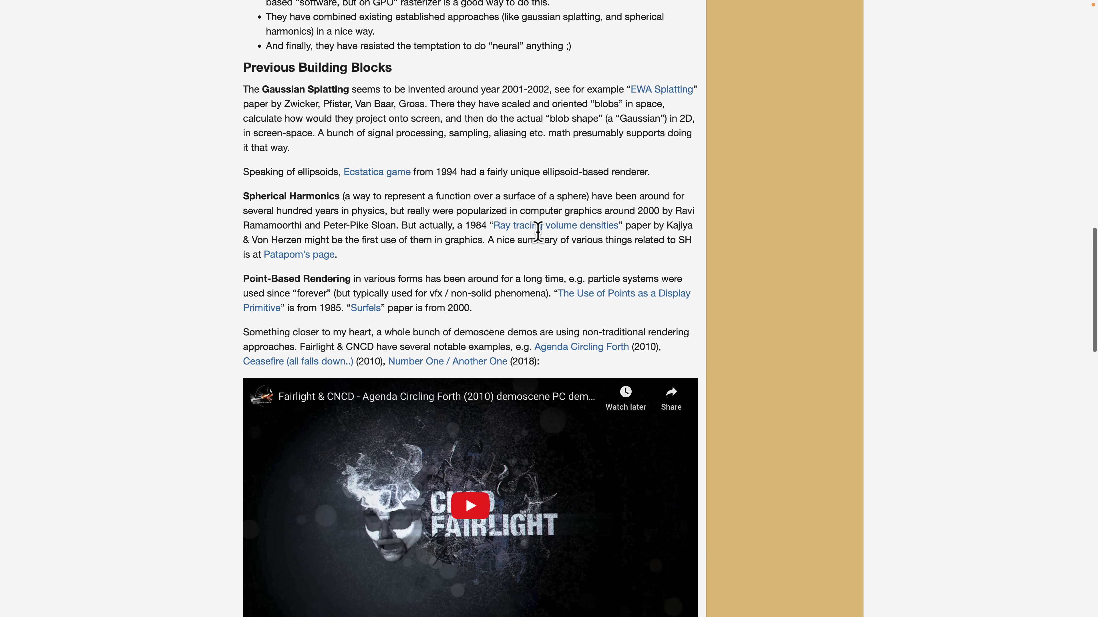
{"action": "scroll", "coordinate": [537, 233], "scroll_direction": "up", "scroll_amount": 5}
{"action": "scroll", "coordinate": [538, 233], "scroll_direction": "up", "scroll_amount": 3}
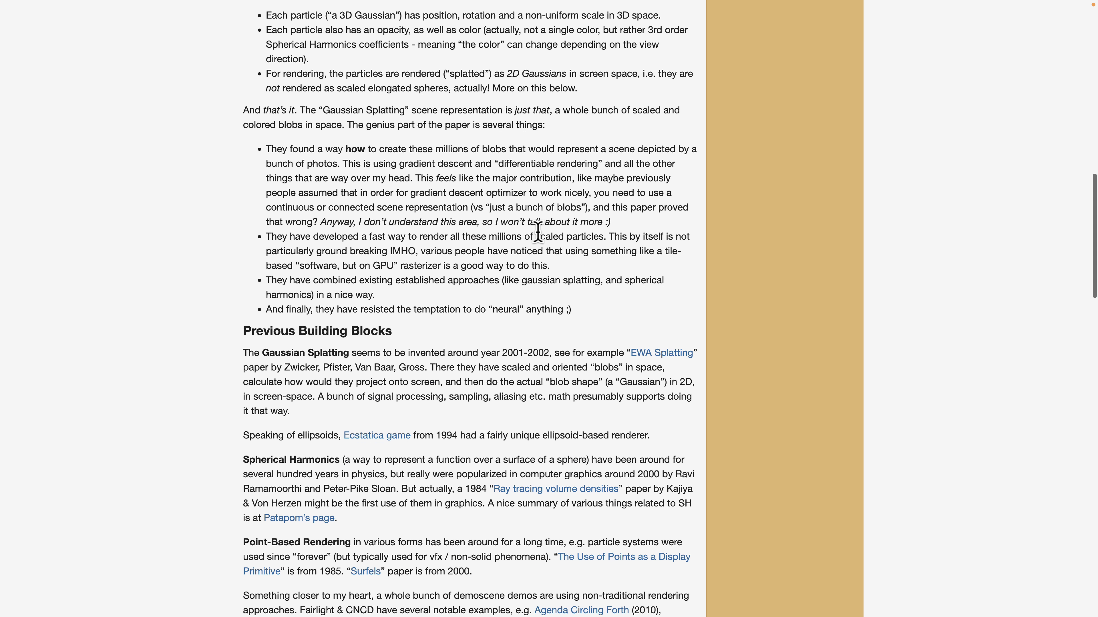
Highlight the word 'neural' in the article, clear the selection, and skim again.
{"action": "double_click", "coordinate": [506, 310]}
{"action": "left_click", "coordinate": [709, 281]}
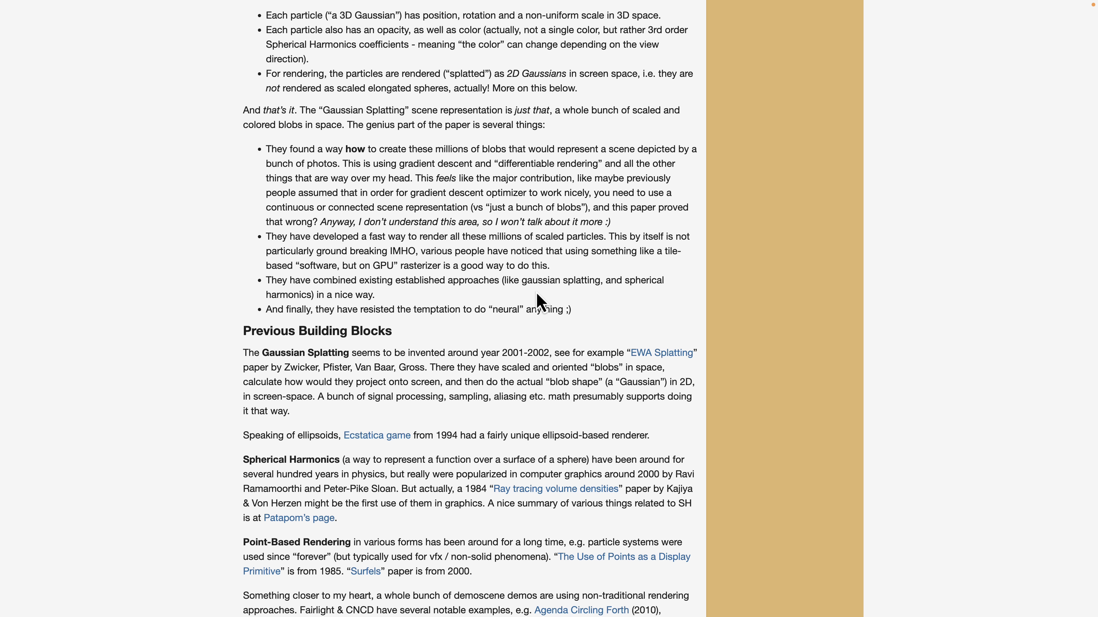
{"action": "scroll", "coordinate": [538, 303], "scroll_direction": "down", "scroll_amount": 10}
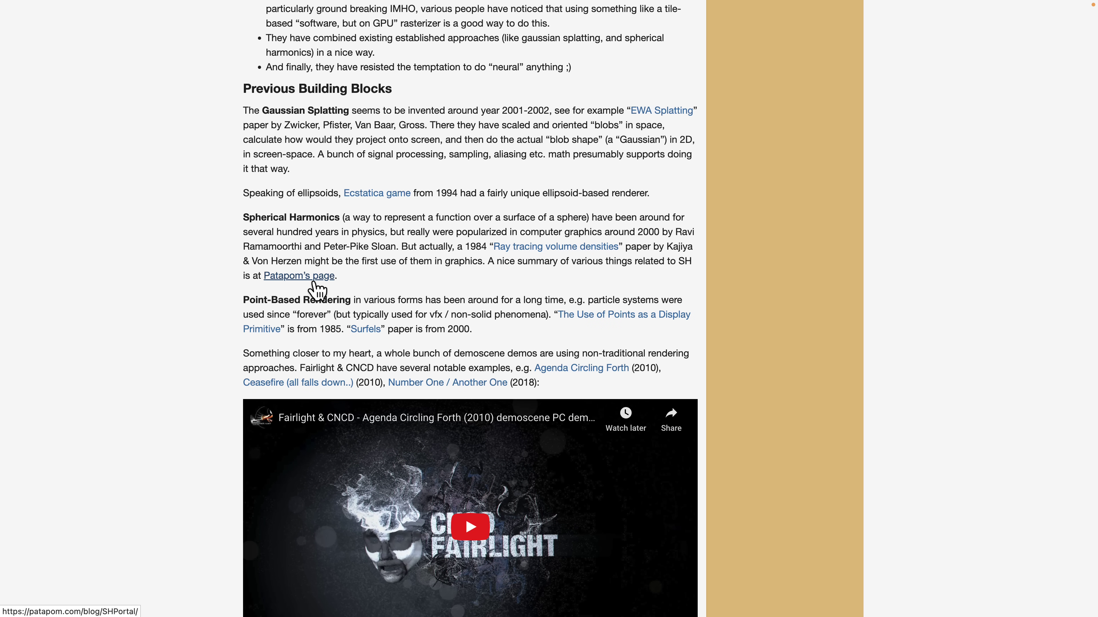
{"action": "scroll", "coordinate": [471, 257], "scroll_direction": "up", "scroll_amount": 20}
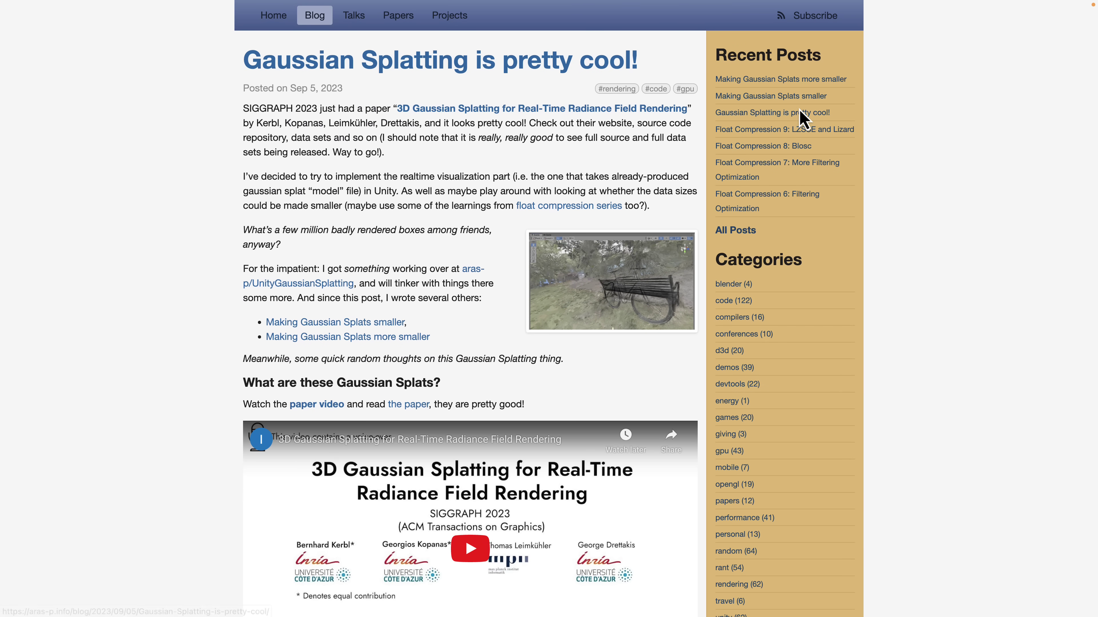
Open and skim 'Making Gaussian Splats smaller', then return to the Unity bicycle splat scene.
{"action": "left_click", "coordinate": [797, 79]}
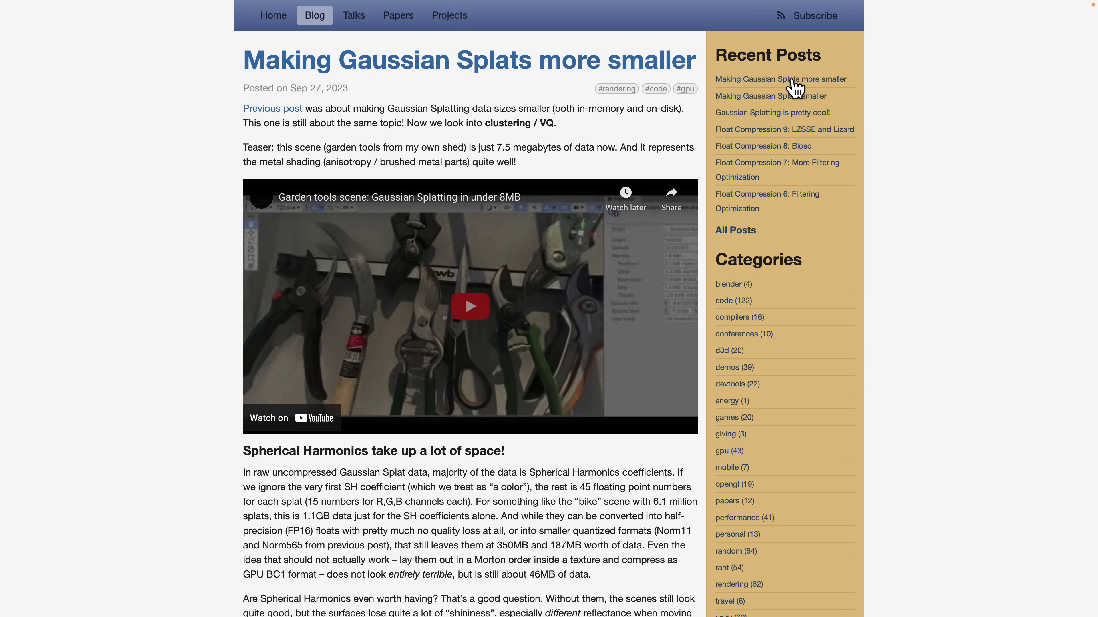
{"action": "left_click", "coordinate": [800, 97]}
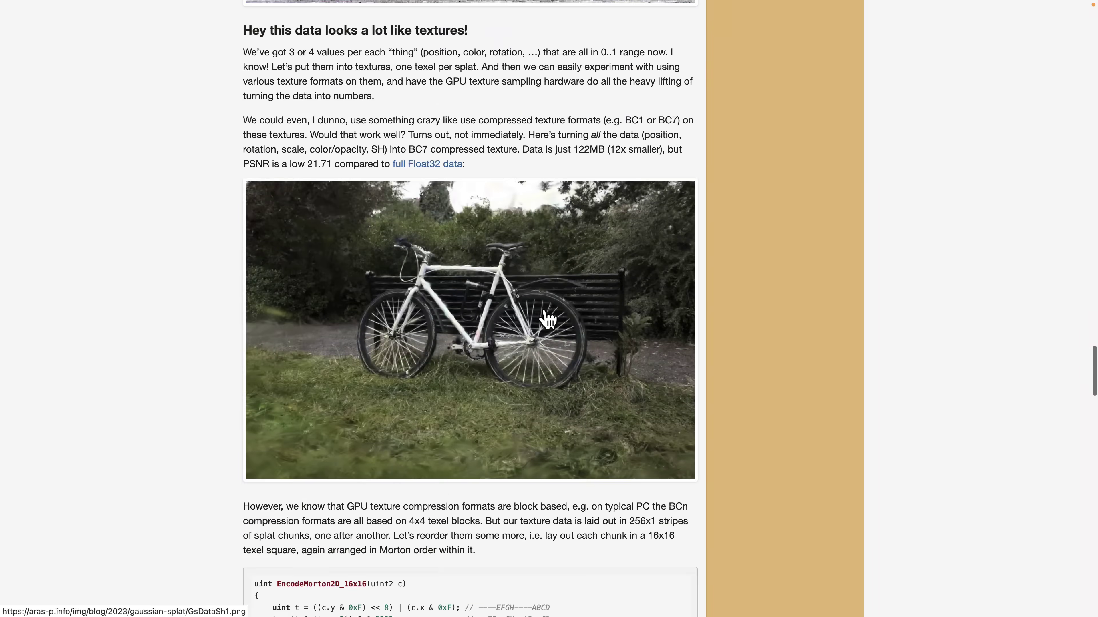
{"action": "scroll", "coordinate": [547, 320], "scroll_direction": "down", "scroll_amount": 5}
{"action": "scroll", "coordinate": [547, 320], "scroll_direction": "up", "scroll_amount": 20}
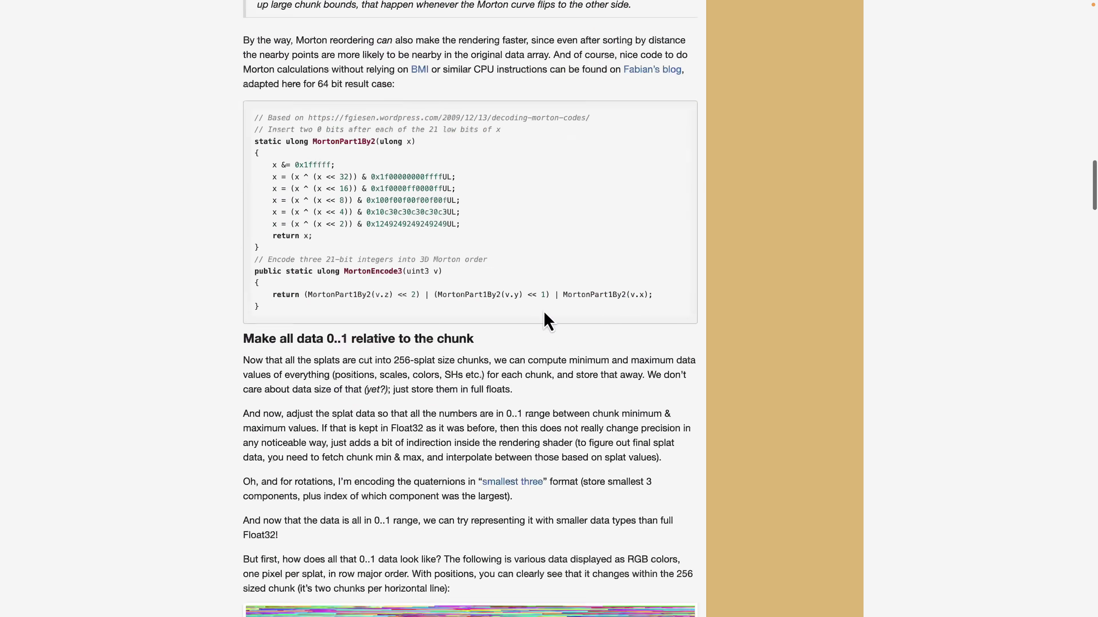
{"action": "scroll", "coordinate": [548, 319], "scroll_direction": "up", "scroll_amount": 3}
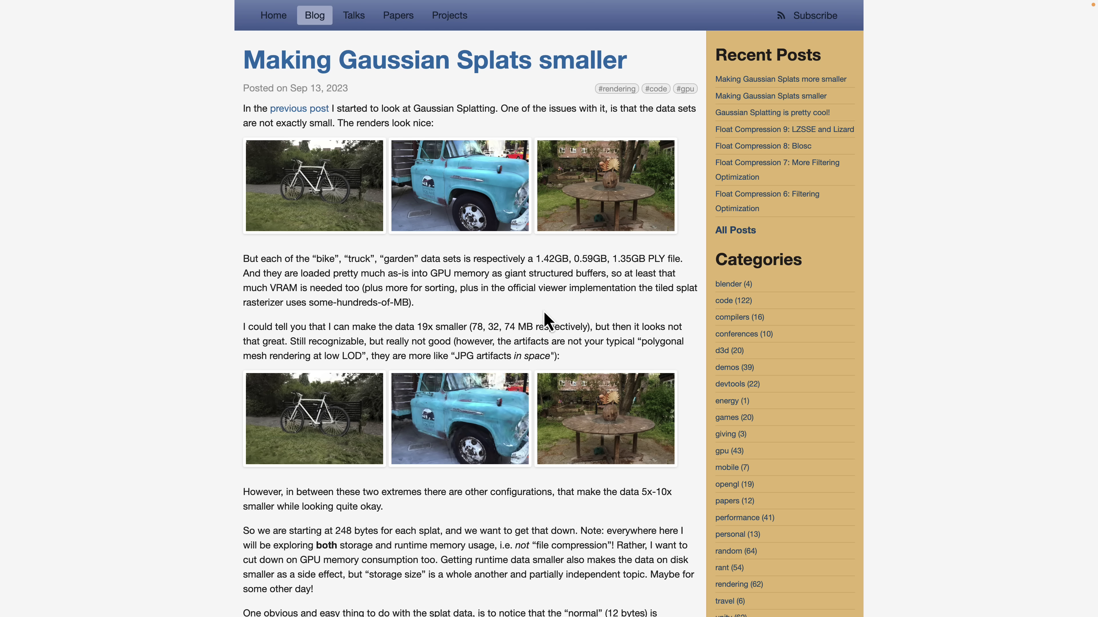
{"action": "key", "text": "ctrl+Right"}
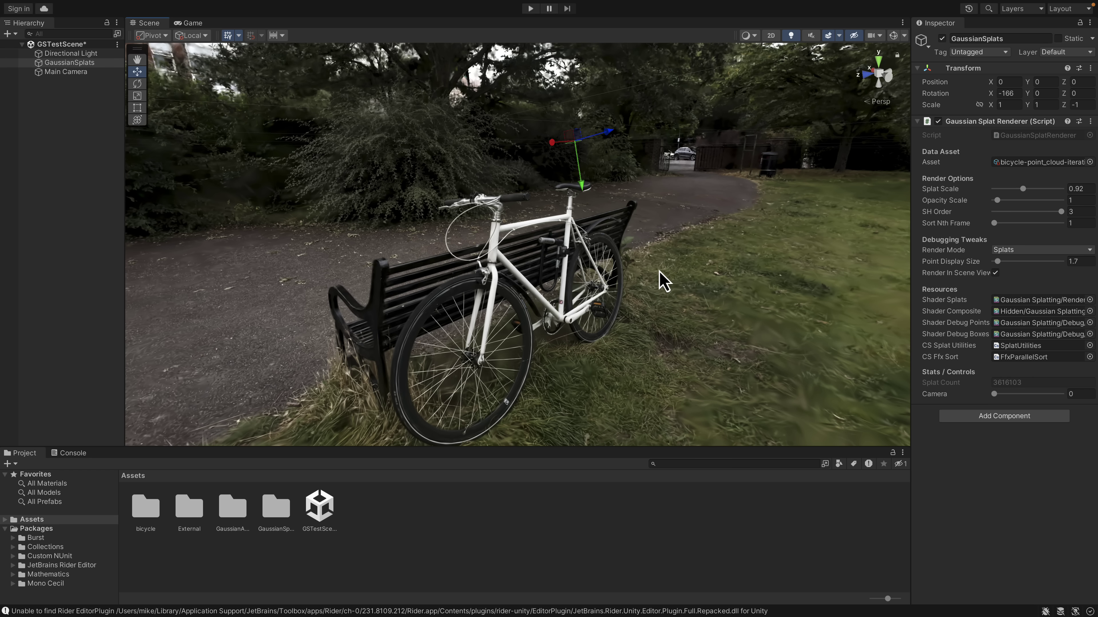
Move back past the blog, Sketchfab and NeRF pages to the gsplat.tech viewer.
{"action": "key", "text": "ctrl+Left"}
{"action": "key", "text": "ctrl+Left"}
{"action": "key", "text": "ctrl+Left"}
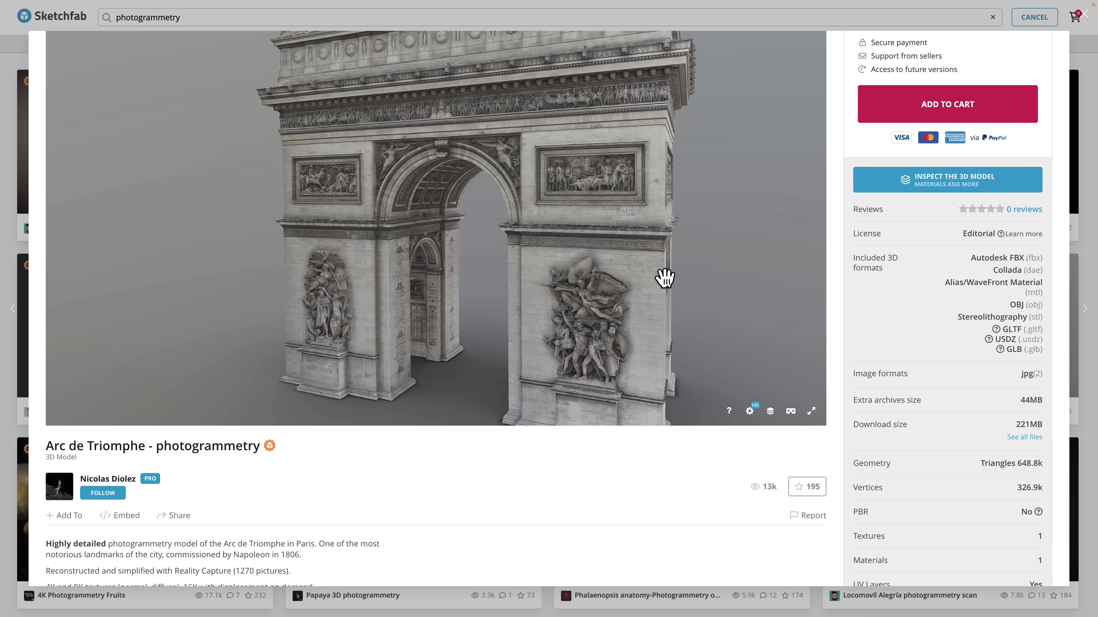
{"action": "key", "text": "ctrl+Left"}
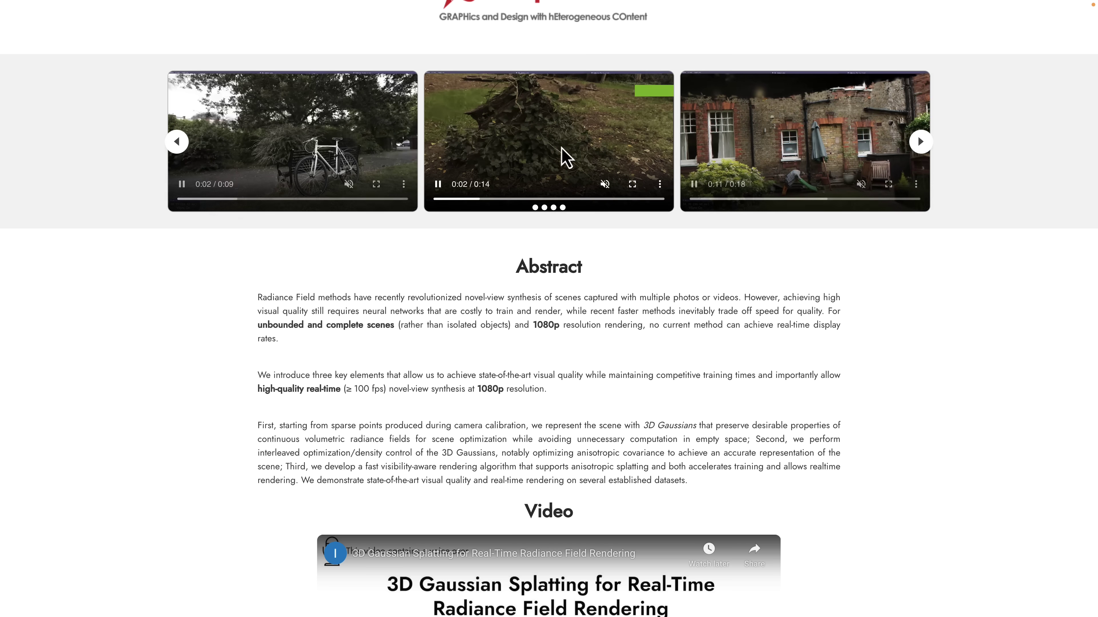
{"action": "scroll", "coordinate": [674, 238], "scroll_direction": "up", "scroll_amount": 10}
{"action": "key", "text": "ctrl+Left"}
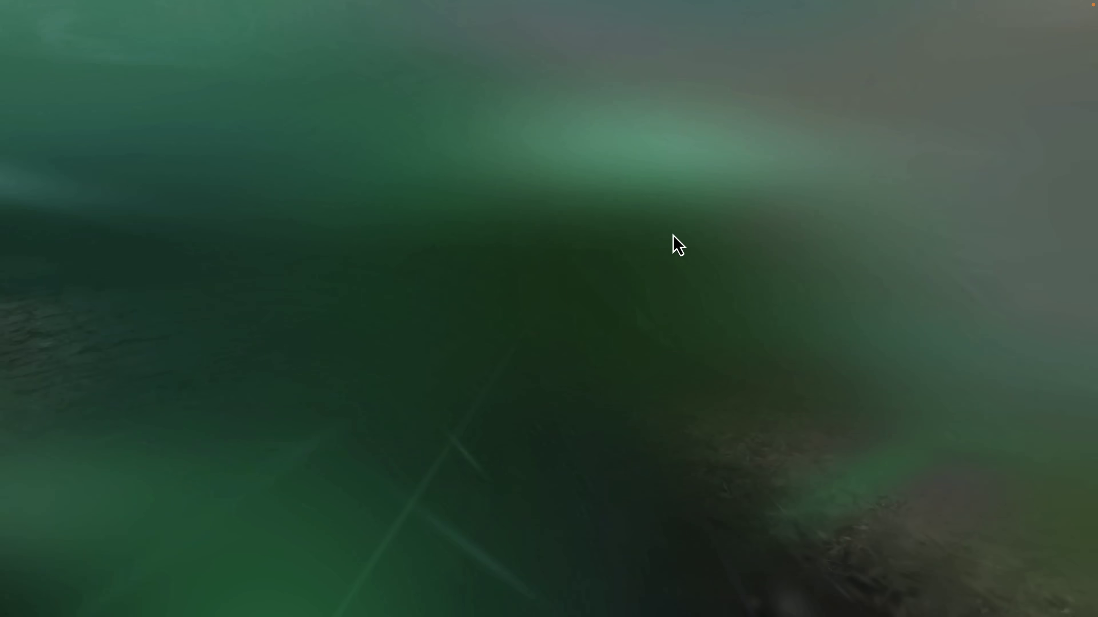
Leave the full-screen Trabant scene and return to the gsplat.tech model gallery.
{"action": "key", "text": "Escape"}
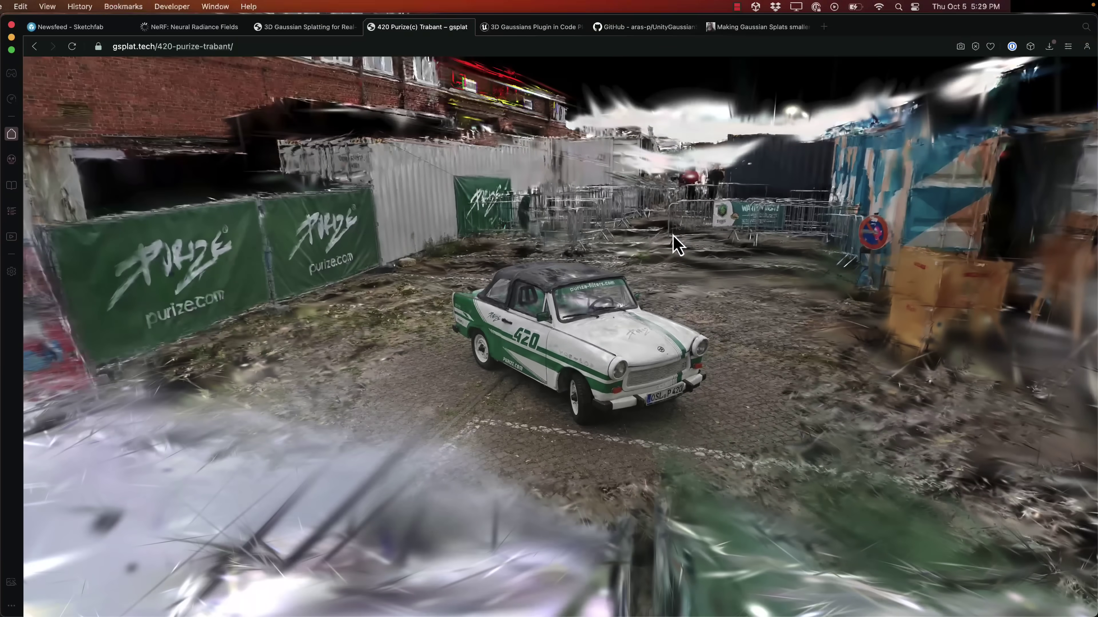
{"action": "left_click", "coordinate": [35, 47]}
{"action": "scroll", "coordinate": [525, 259], "scroll_direction": "down", "scroll_amount": 10}
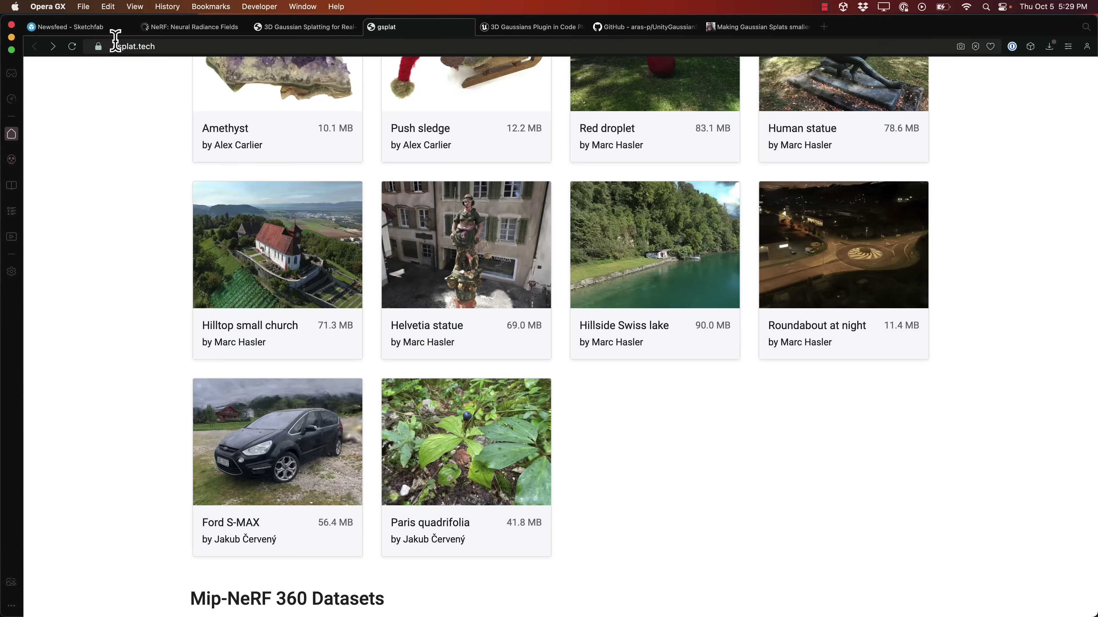
Open the graphdeco-inria gaussian-splatting GitHub repo from the 3D Gaussian Splatting project page.
{"action": "left_click", "coordinate": [289, 30]}
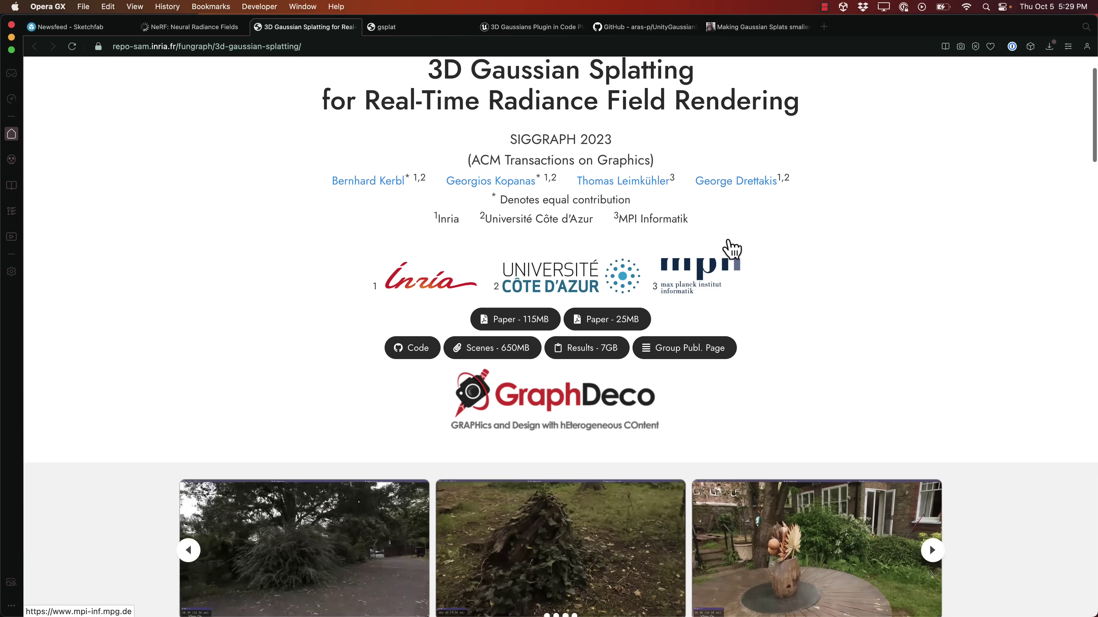
{"action": "scroll", "coordinate": [728, 246], "scroll_direction": "down", "scroll_amount": 4}
{"action": "left_click", "coordinate": [405, 255]}
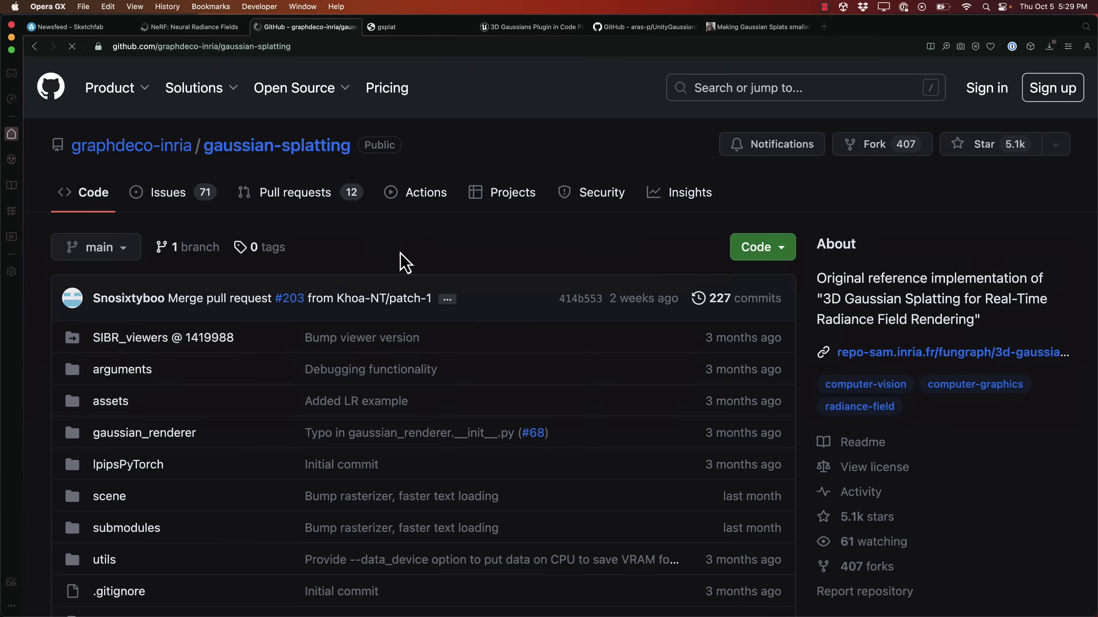
Read the README down to Hardware Requirements: Compute Capability 7.0+ and 24 GB VRAM.
{"action": "scroll", "coordinate": [566, 326], "scroll_direction": "down", "scroll_amount": 10}
{"action": "scroll", "coordinate": [570, 329], "scroll_direction": "down", "scroll_amount": 12}
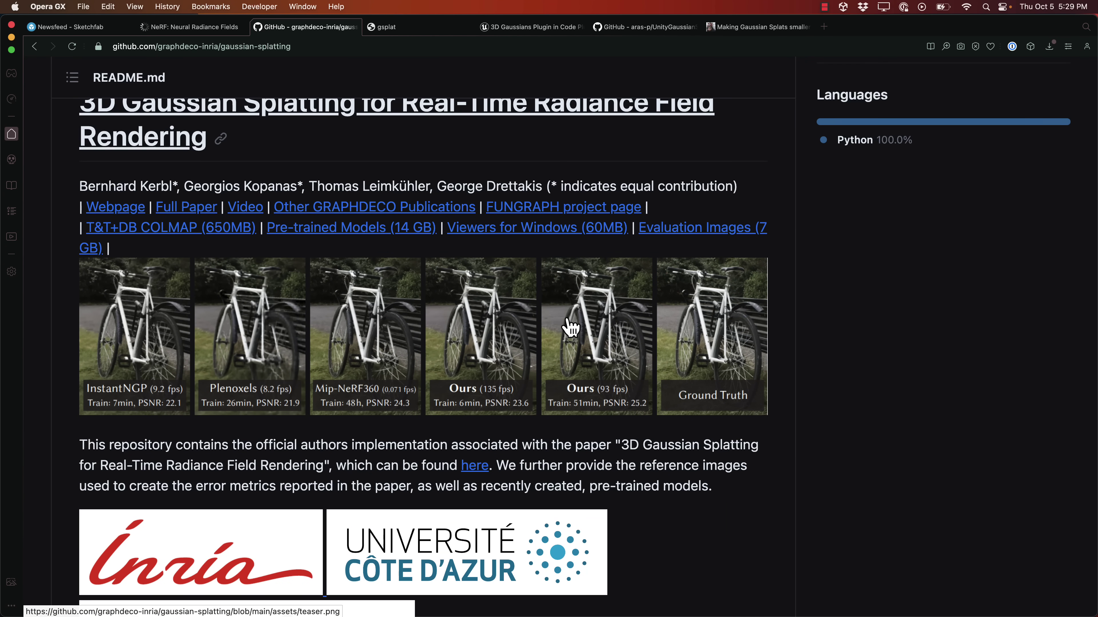
{"action": "scroll", "coordinate": [571, 329], "scroll_direction": "down", "scroll_amount": 12}
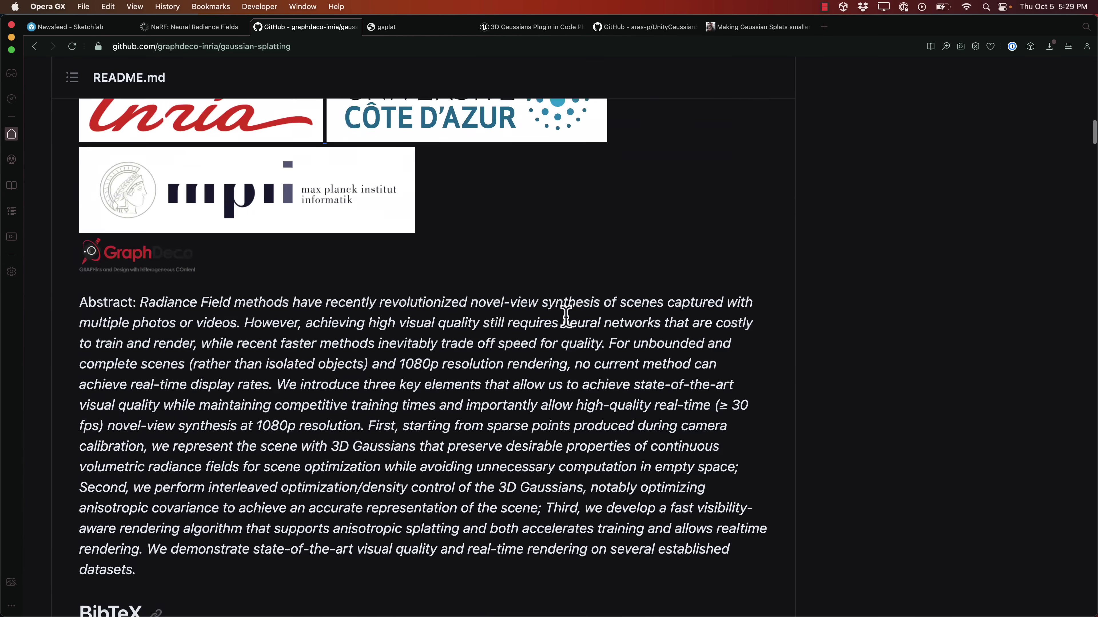
{"action": "scroll", "coordinate": [566, 317], "scroll_direction": "down", "scroll_amount": 20}
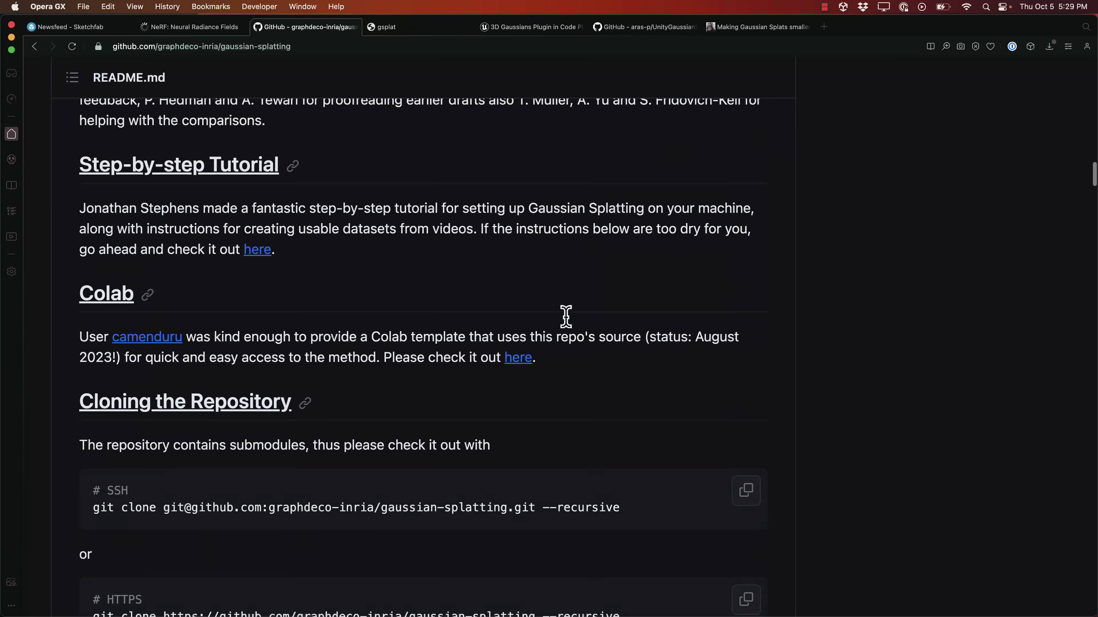
{"action": "scroll", "coordinate": [566, 317], "scroll_direction": "down", "scroll_amount": 16}
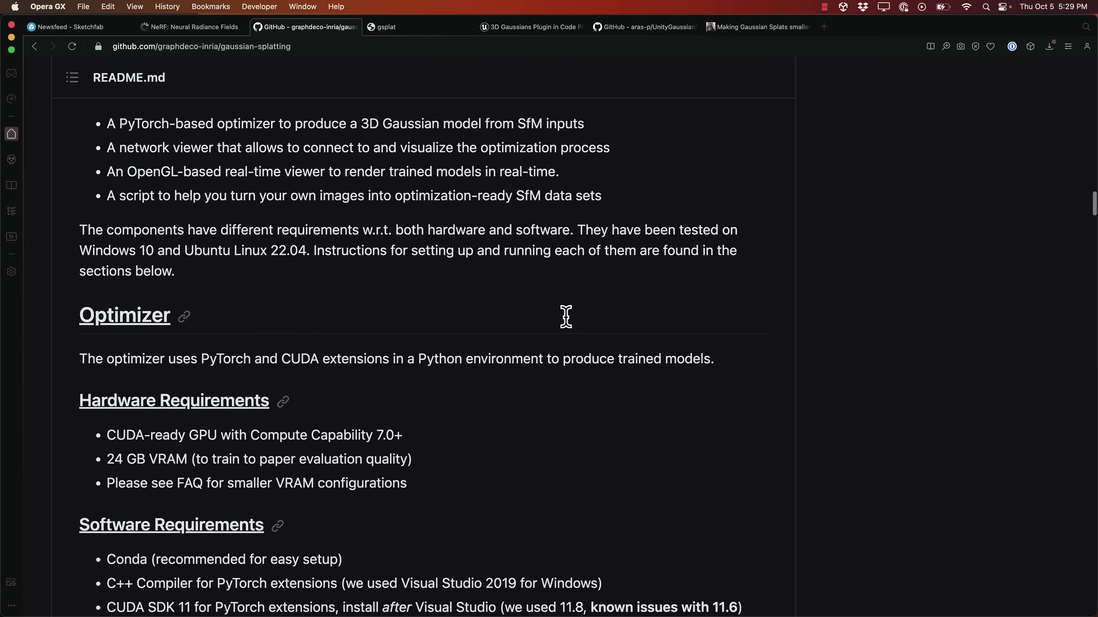
{"action": "scroll", "coordinate": [565, 317], "scroll_direction": "down", "scroll_amount": 5}
{"action": "scroll", "coordinate": [569, 326], "scroll_direction": "up", "scroll_amount": 20}
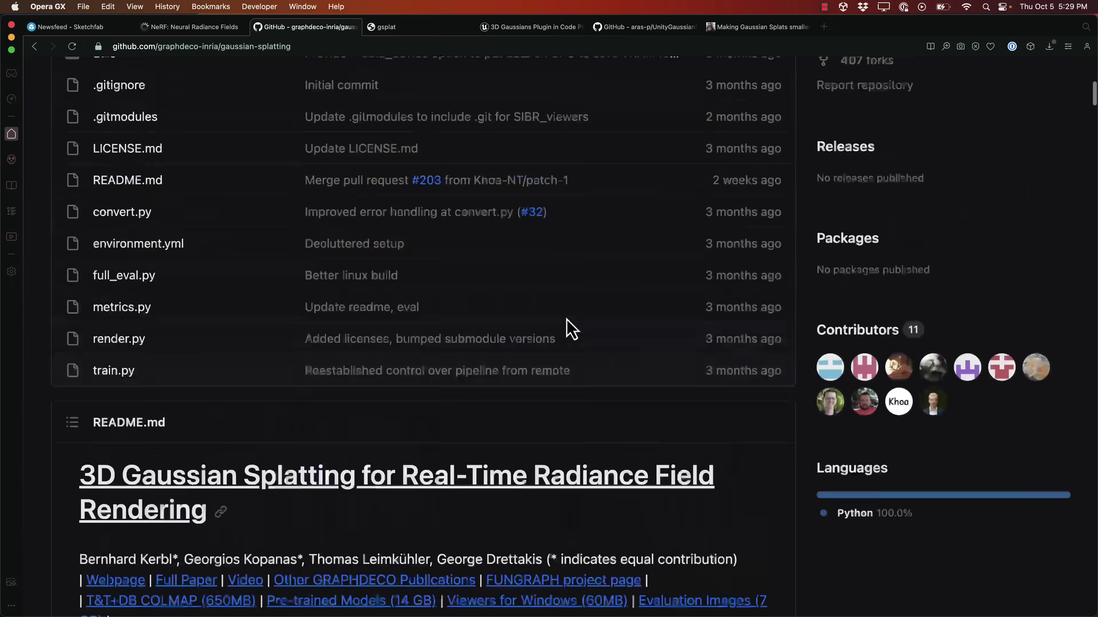
{"action": "scroll", "coordinate": [569, 329], "scroll_direction": "up", "scroll_amount": 12}
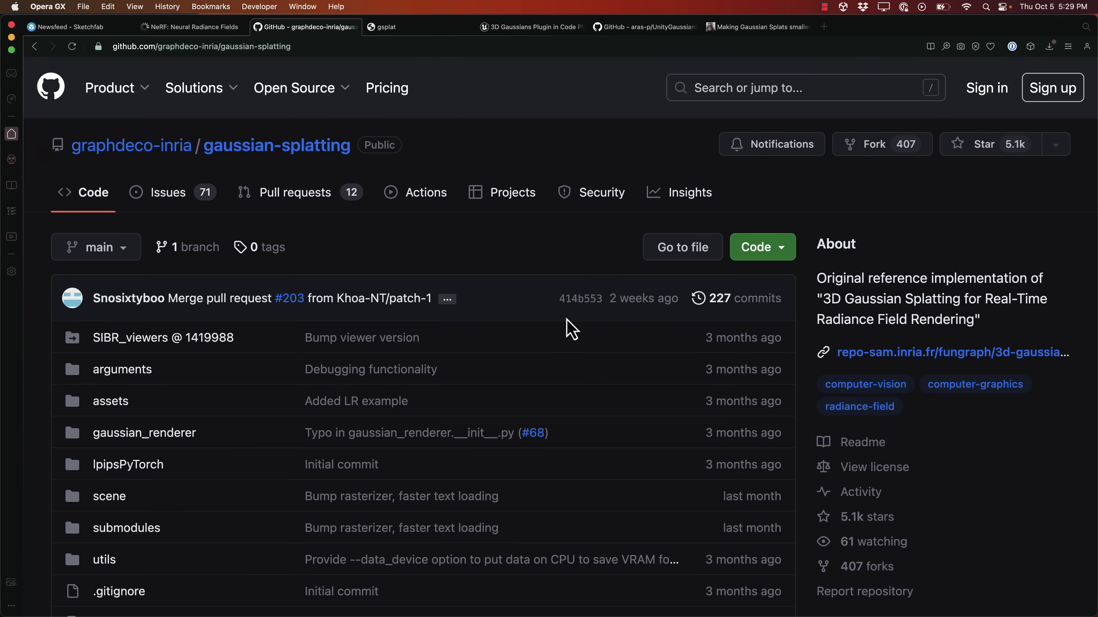
{"action": "scroll", "coordinate": [570, 329], "scroll_direction": "down", "scroll_amount": 20}
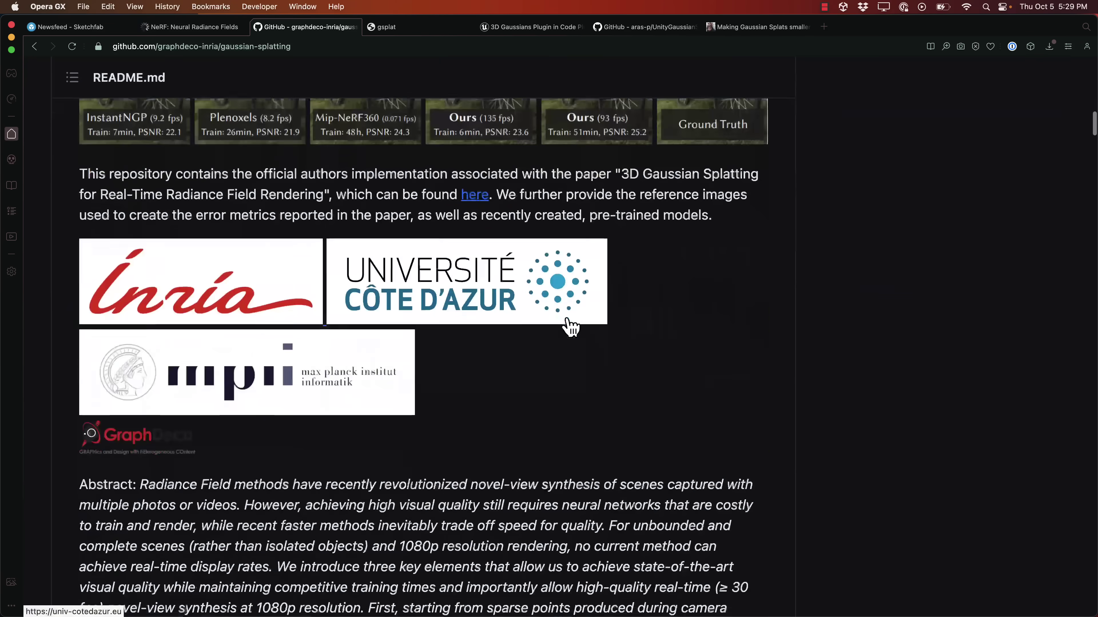
{"action": "scroll", "coordinate": [571, 329], "scroll_direction": "down", "scroll_amount": 20}
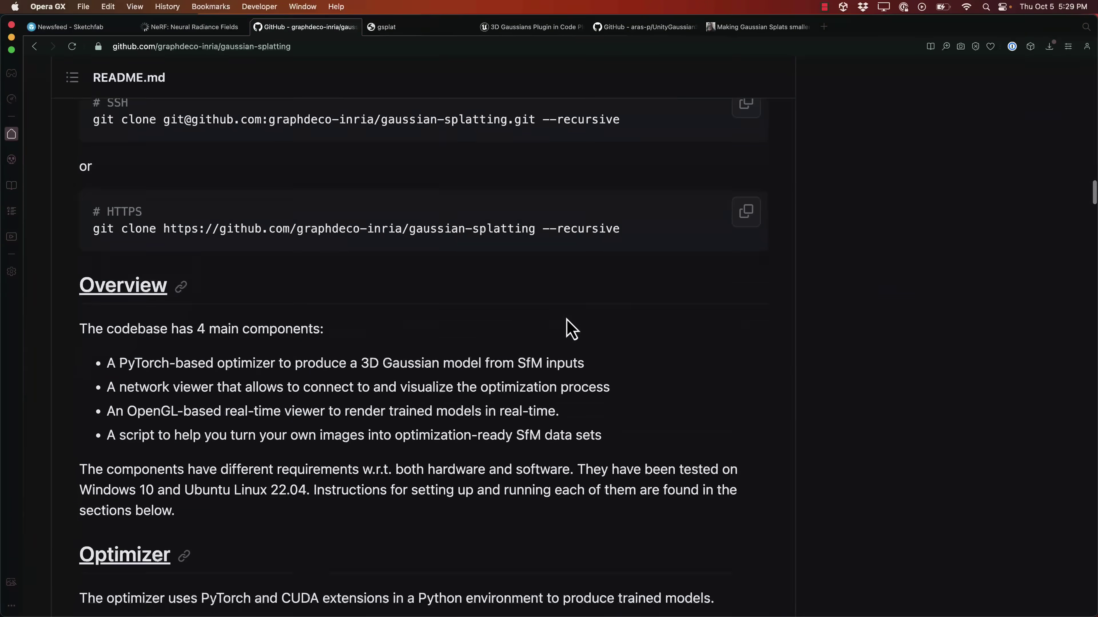
{"action": "scroll", "coordinate": [570, 329], "scroll_direction": "down", "scroll_amount": 13}
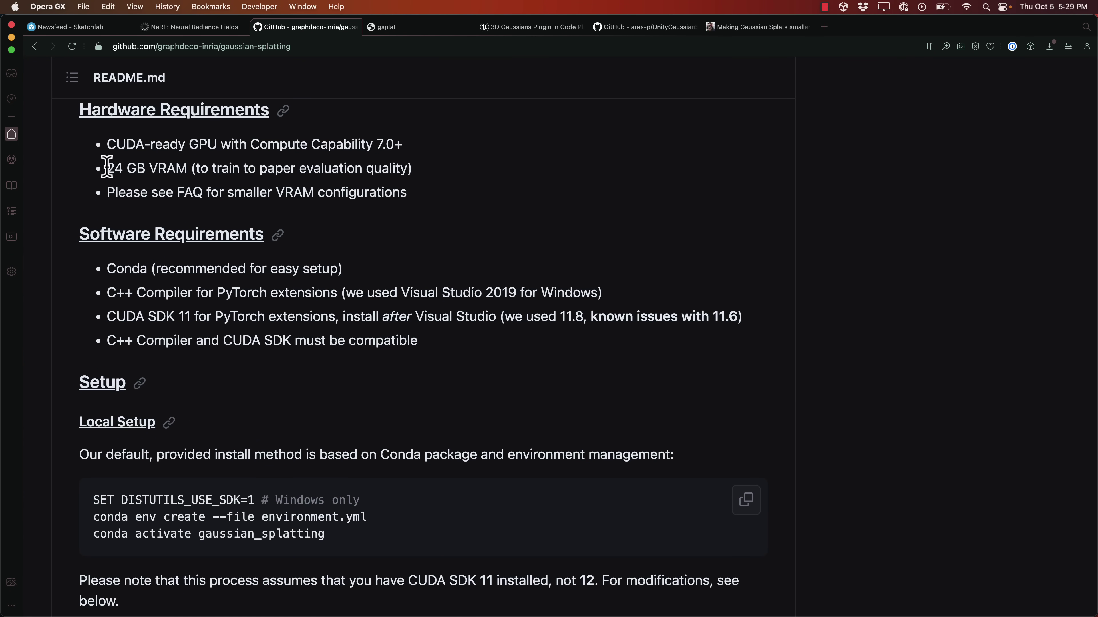
{"action": "left_click_drag", "start_coordinate": [107, 168], "coordinate": [374, 166]}
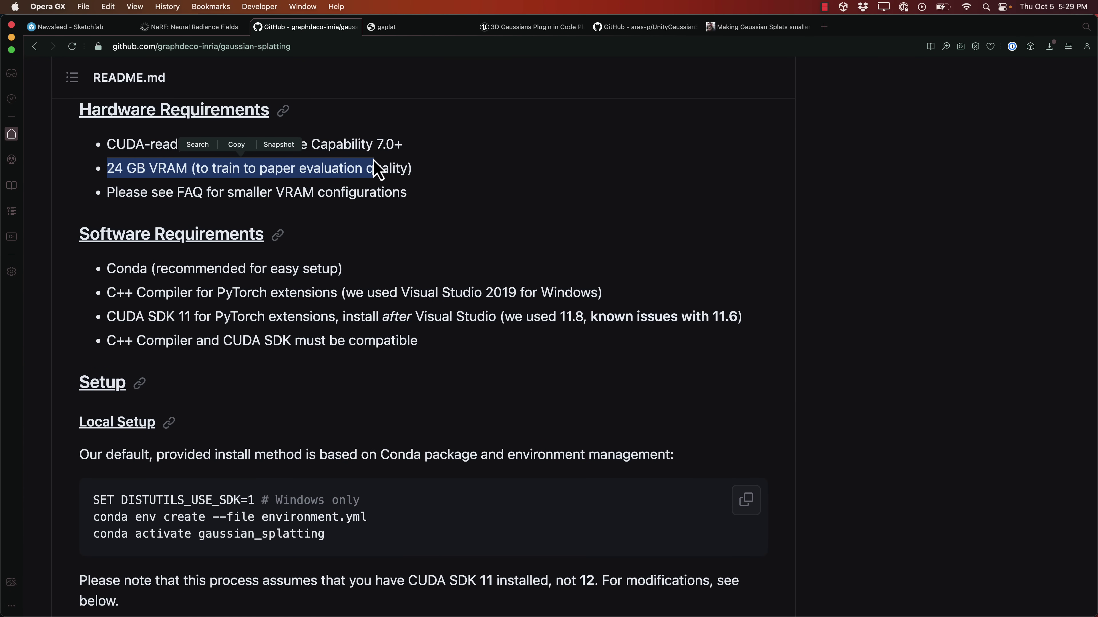
{"action": "left_click", "coordinate": [479, 165]}
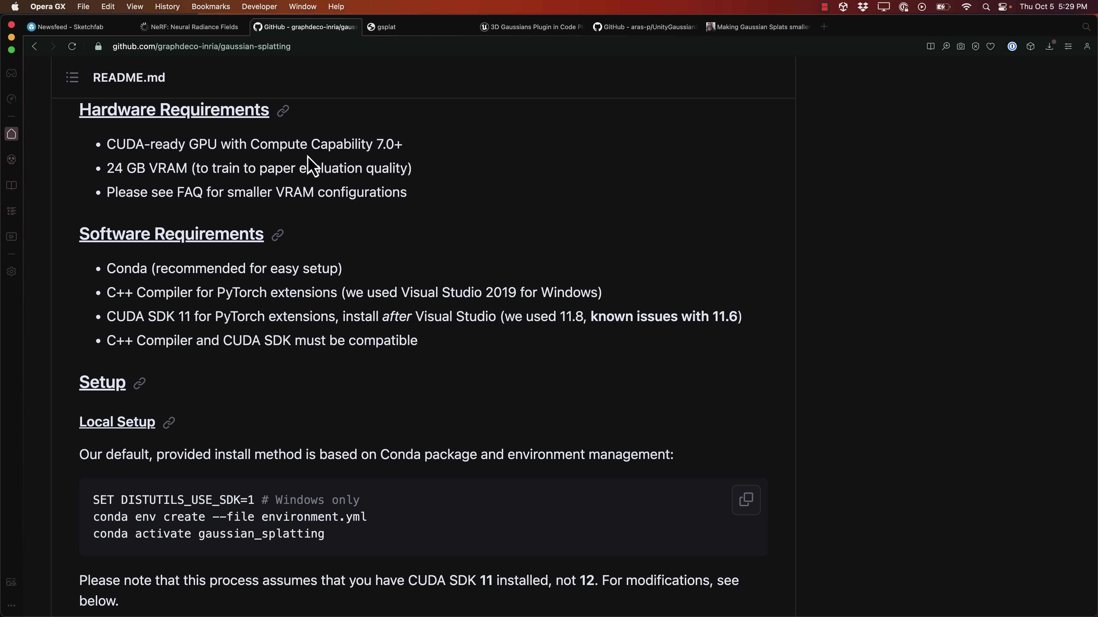
{"action": "scroll", "coordinate": [311, 166], "scroll_direction": "down", "scroll_amount": 10}
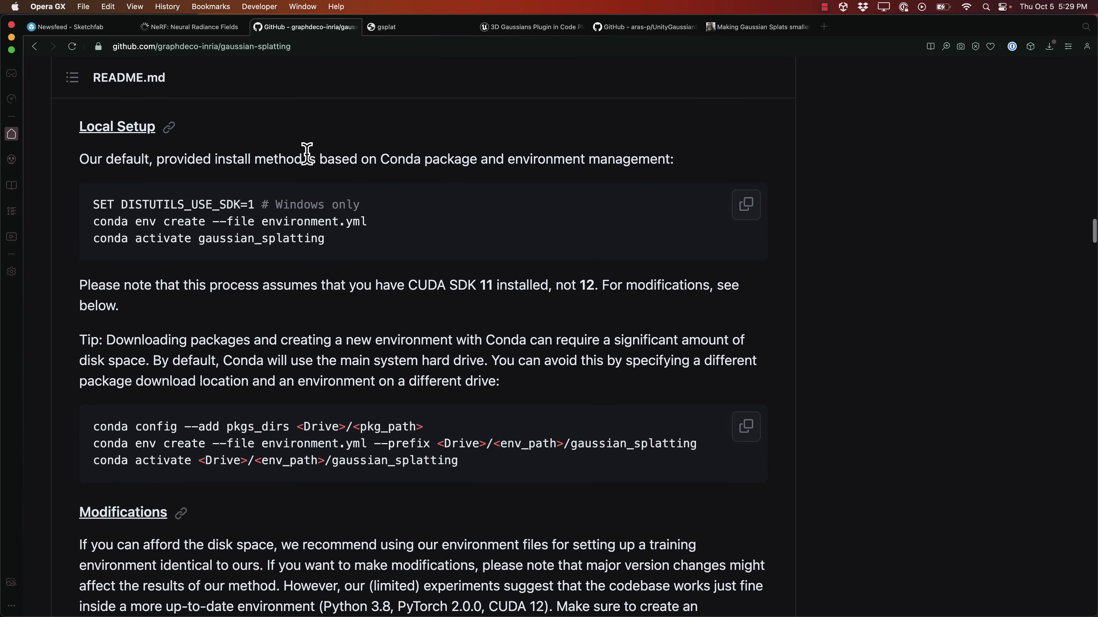
{"action": "scroll", "coordinate": [310, 166], "scroll_direction": "down", "scroll_amount": 15}
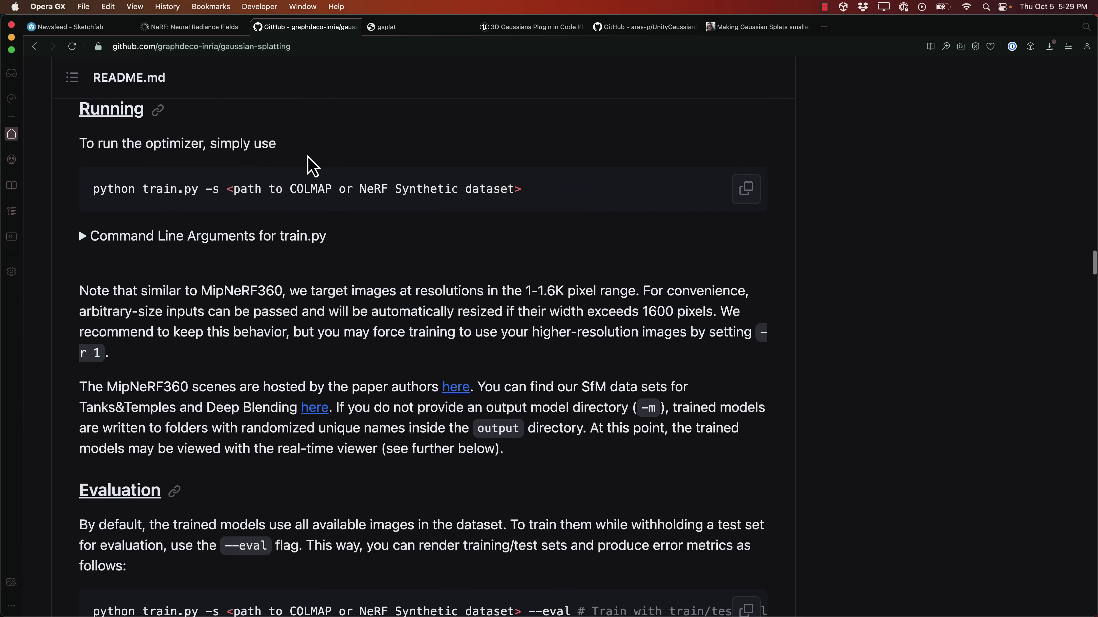
{"action": "scroll", "coordinate": [310, 166], "scroll_direction": "down", "scroll_amount": 5}
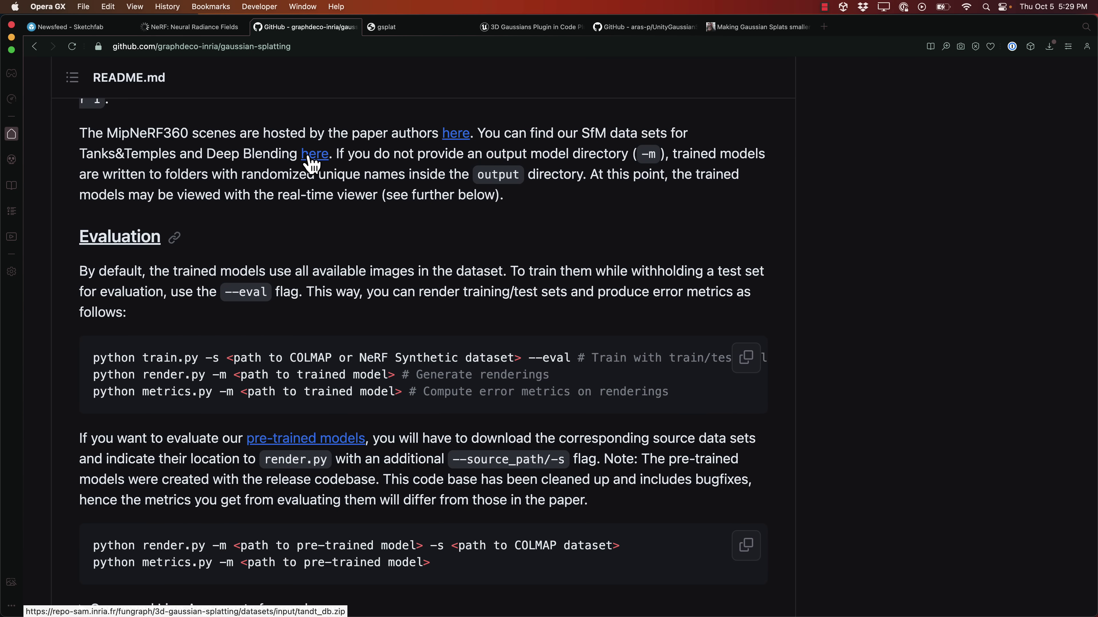
{"action": "scroll", "coordinate": [310, 165], "scroll_direction": "down", "scroll_amount": 8}
{"action": "scroll", "coordinate": [311, 166], "scroll_direction": "down", "scroll_amount": 19}
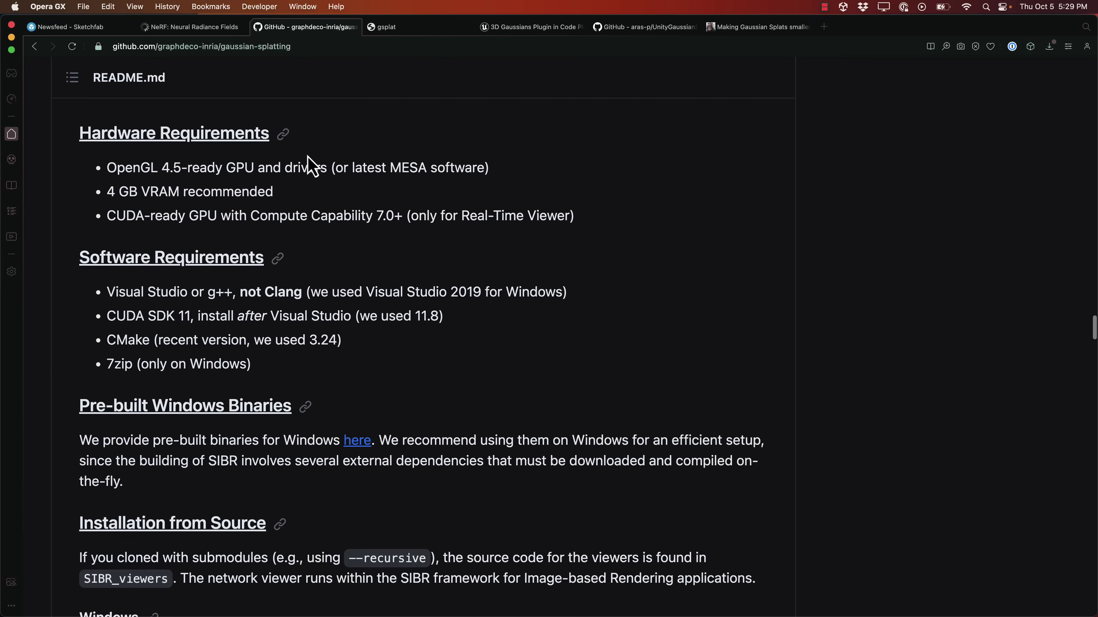
{"action": "scroll", "coordinate": [310, 165], "scroll_direction": "up", "scroll_amount": 2}
{"action": "scroll", "coordinate": [310, 166], "scroll_direction": "up", "scroll_amount": 2}
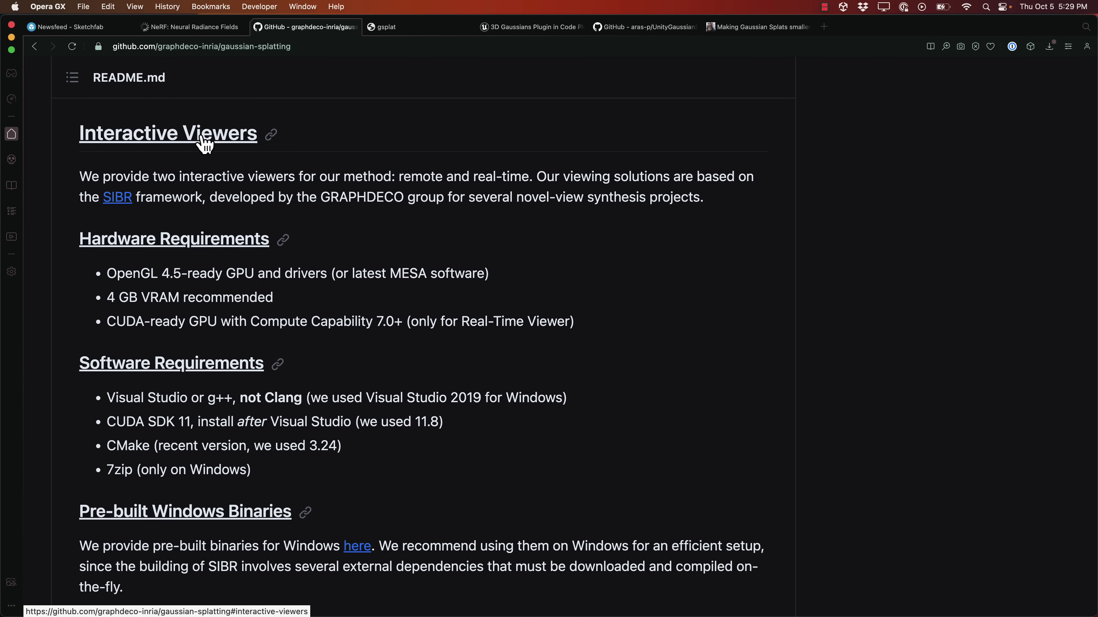
{"action": "scroll", "coordinate": [437, 233], "scroll_direction": "down", "scroll_amount": 15}
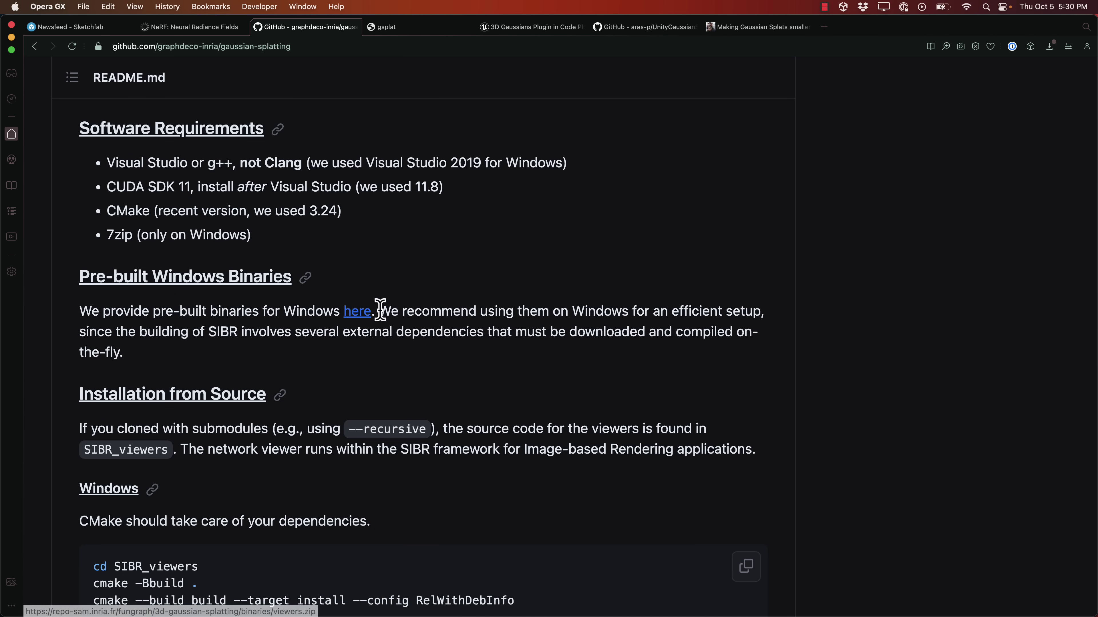